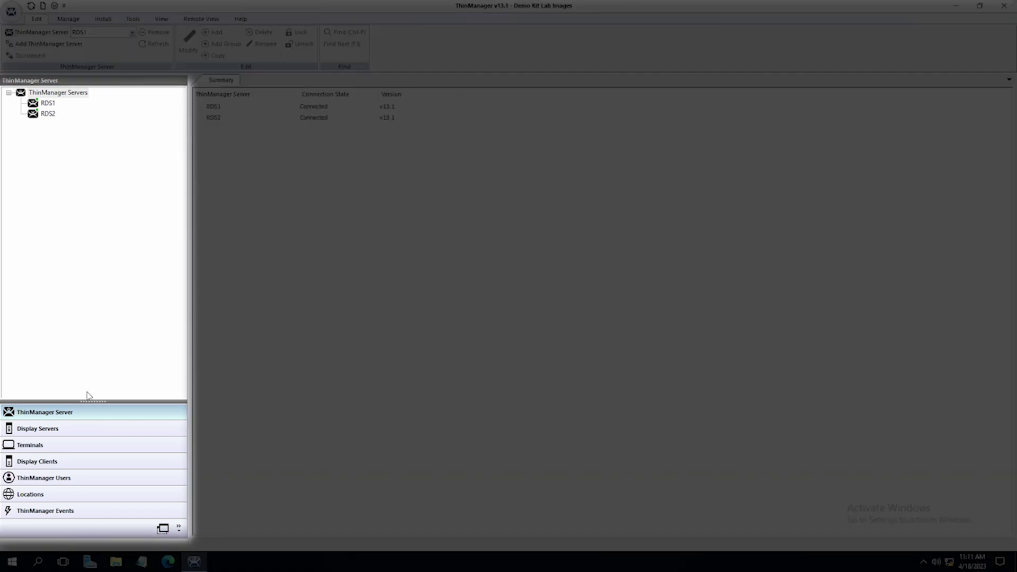
Step: Copy camera M1054 as a new camera named M1014, after cancelling a blank new-camera setup
click(82, 430)
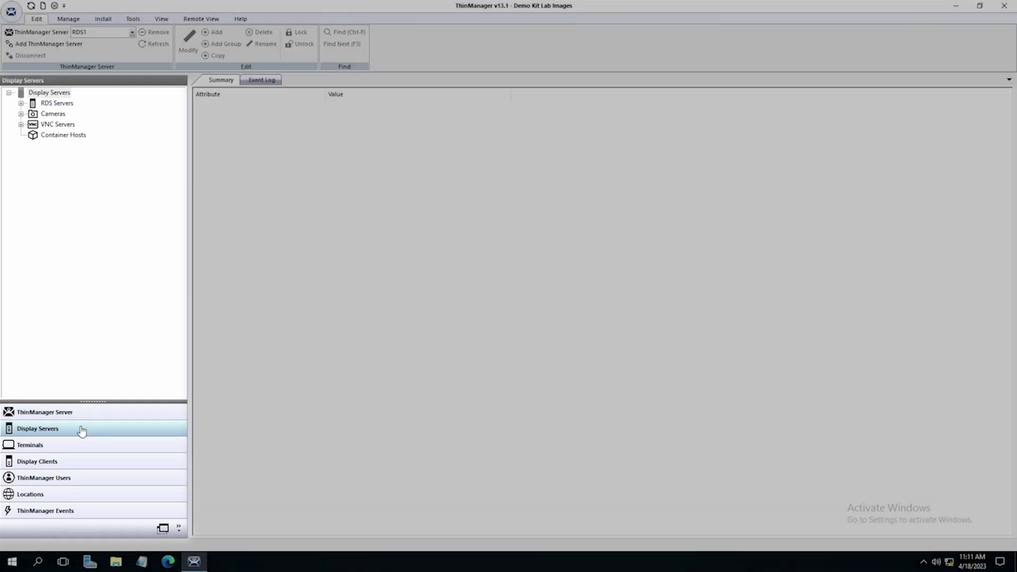
click(21, 113)
right_click(53, 115)
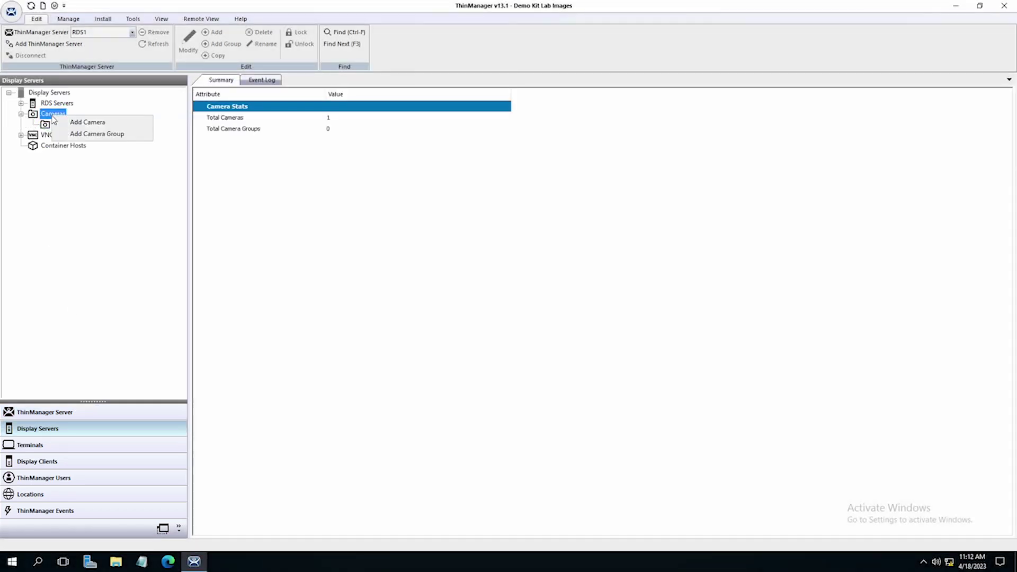
click(84, 121)
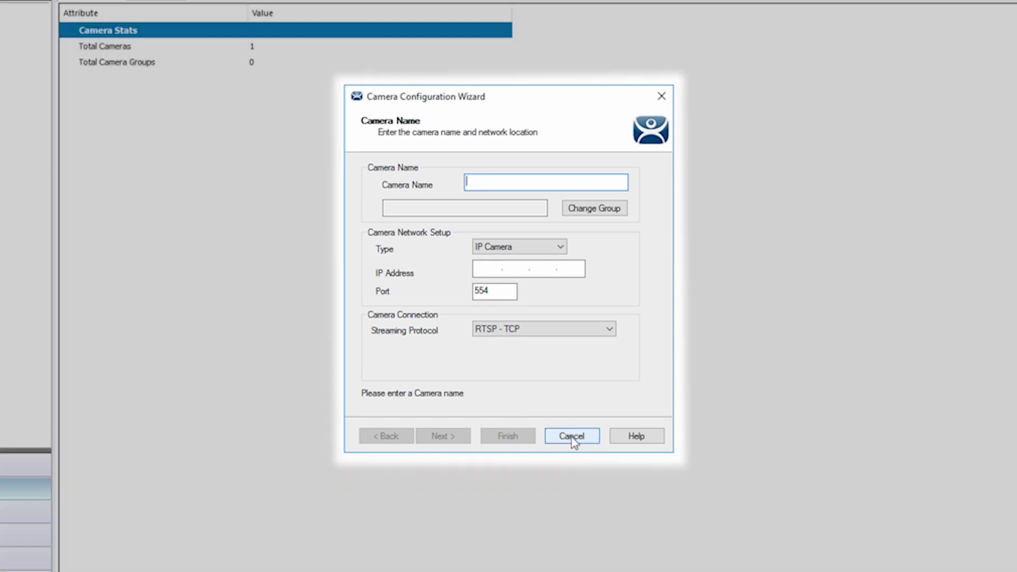
click(571, 436)
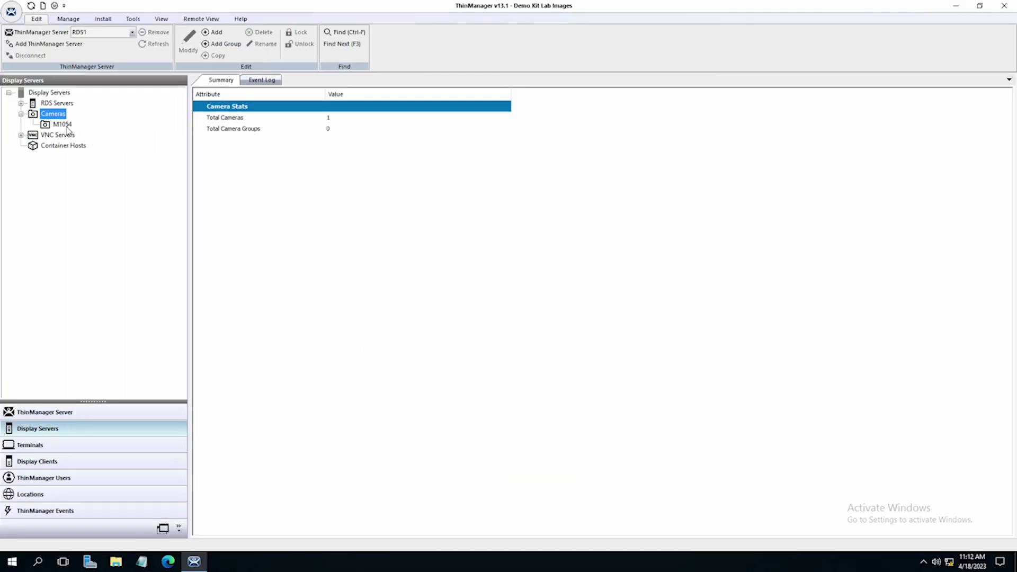
right_click(67, 130)
click(76, 154)
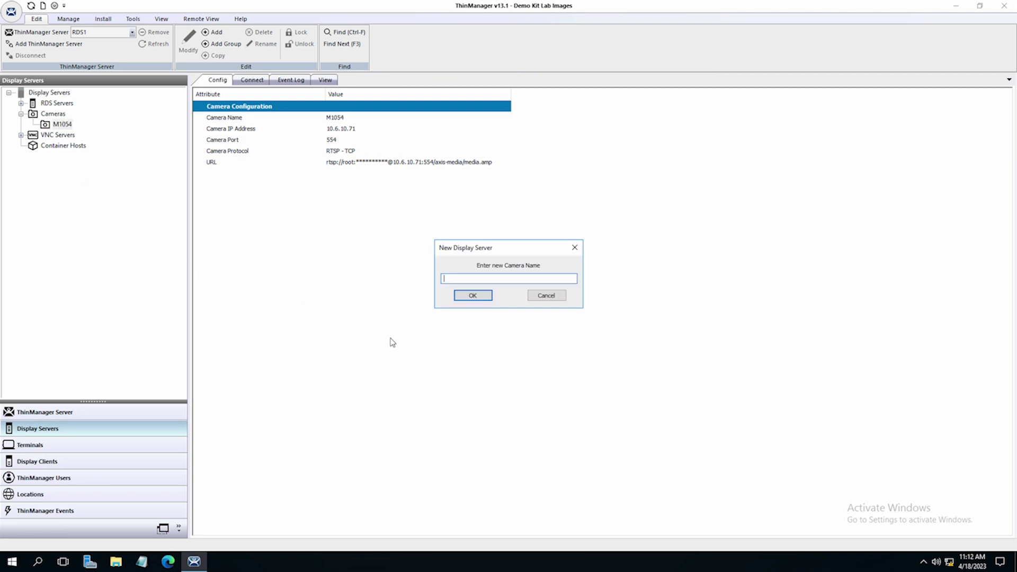
text(M1014)
key(Return)
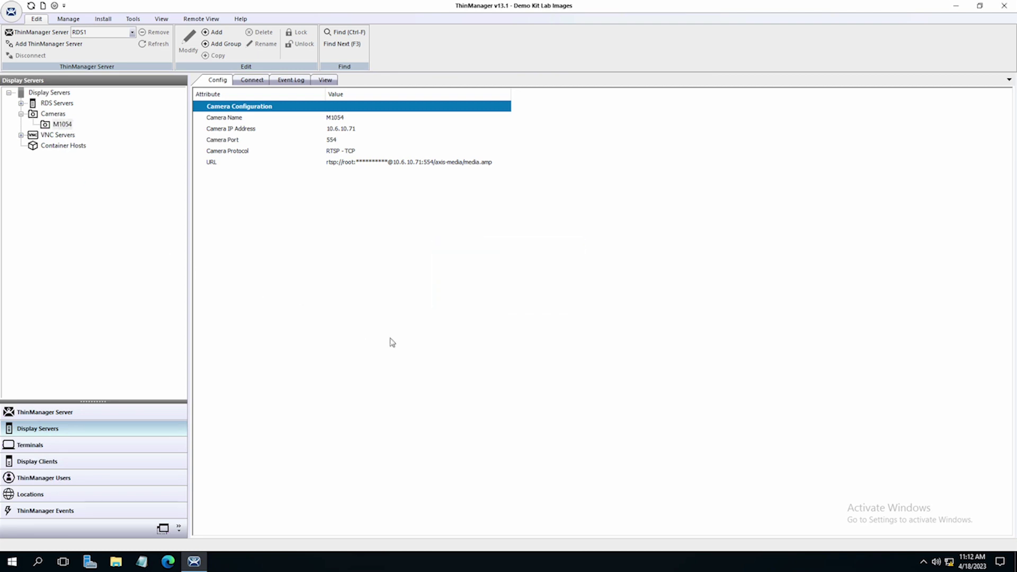
Step: Change camera M1014's IP address from 10.6.10.71 to 10.6.10.73 and save it
double_click(62, 124)
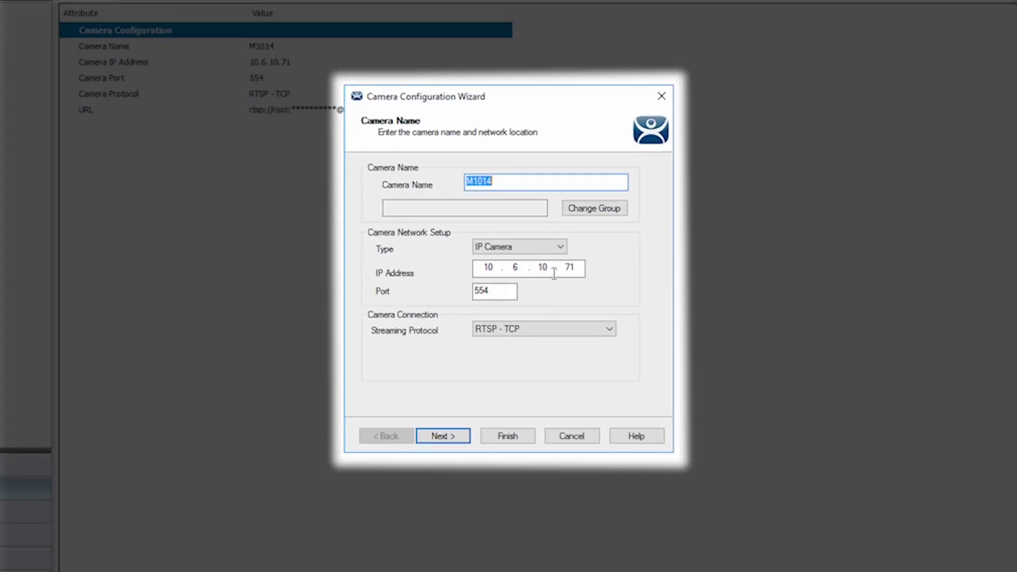
click(568, 267)
text(3)
key(Delete)
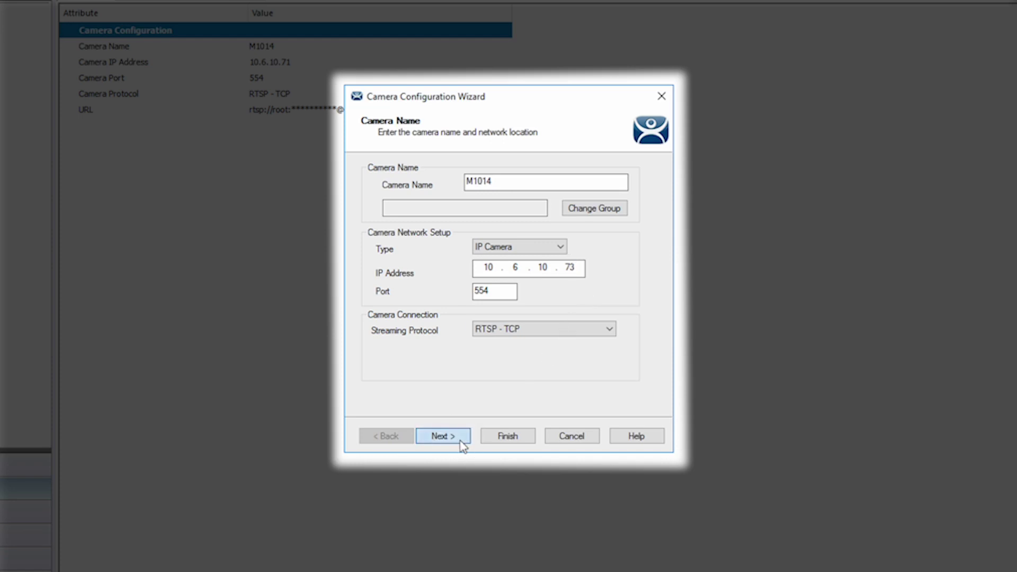
click(446, 435)
click(508, 437)
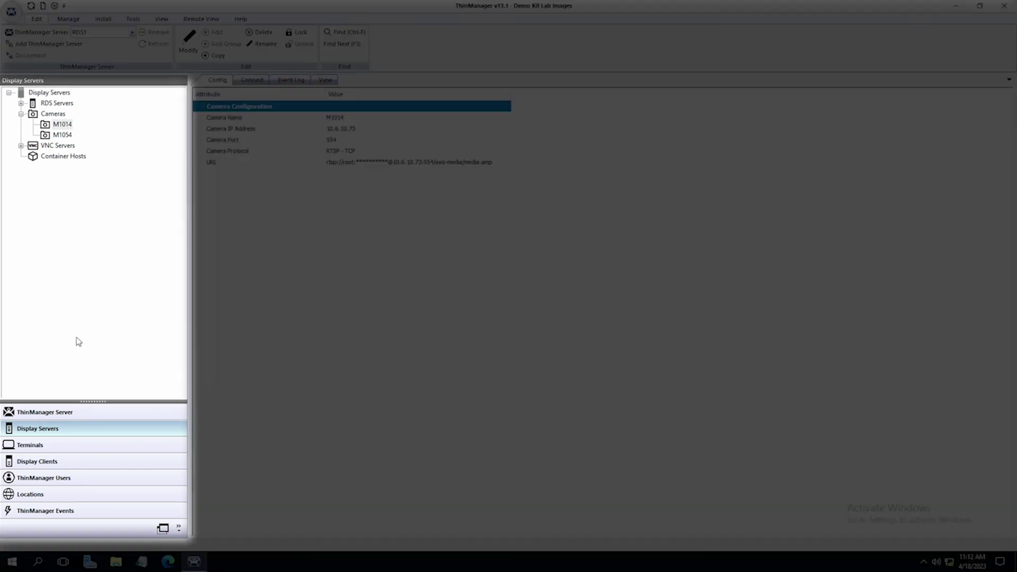
Step: Start a Camera-type display client named M1014 with unrestricted user-group permissions
click(74, 465)
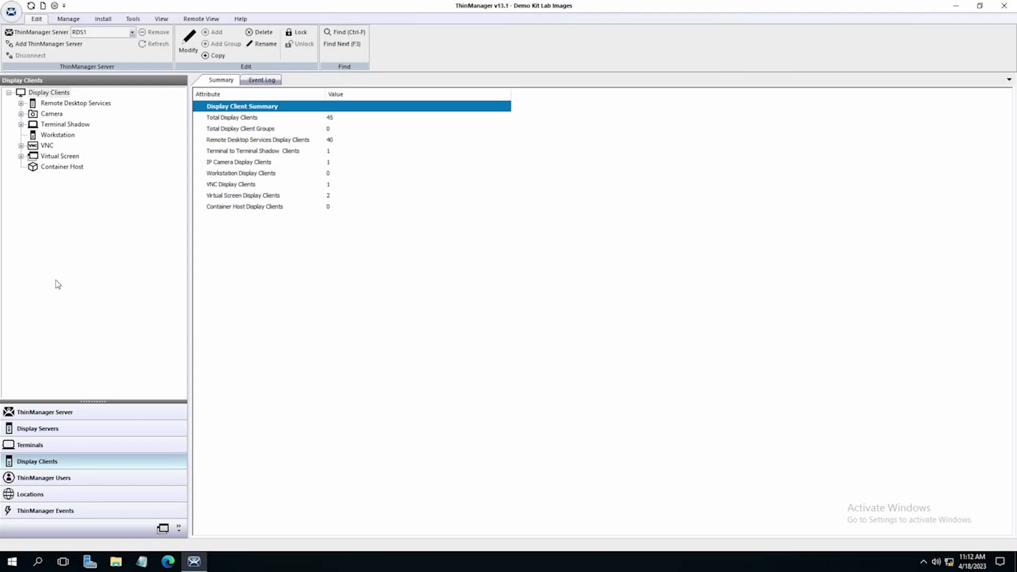
click(21, 115)
right_click(46, 113)
click(68, 120)
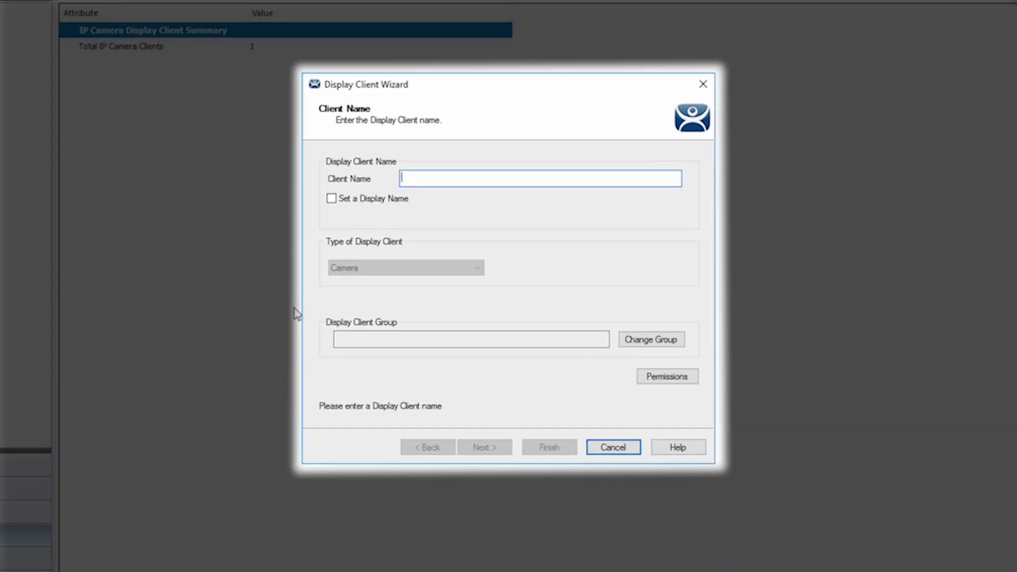
text(M1014)
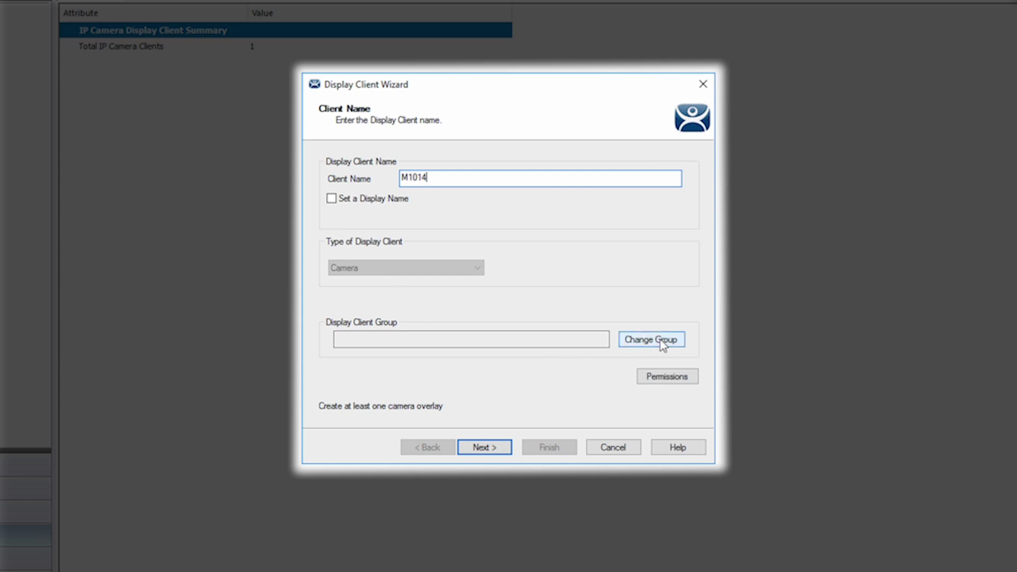
click(667, 377)
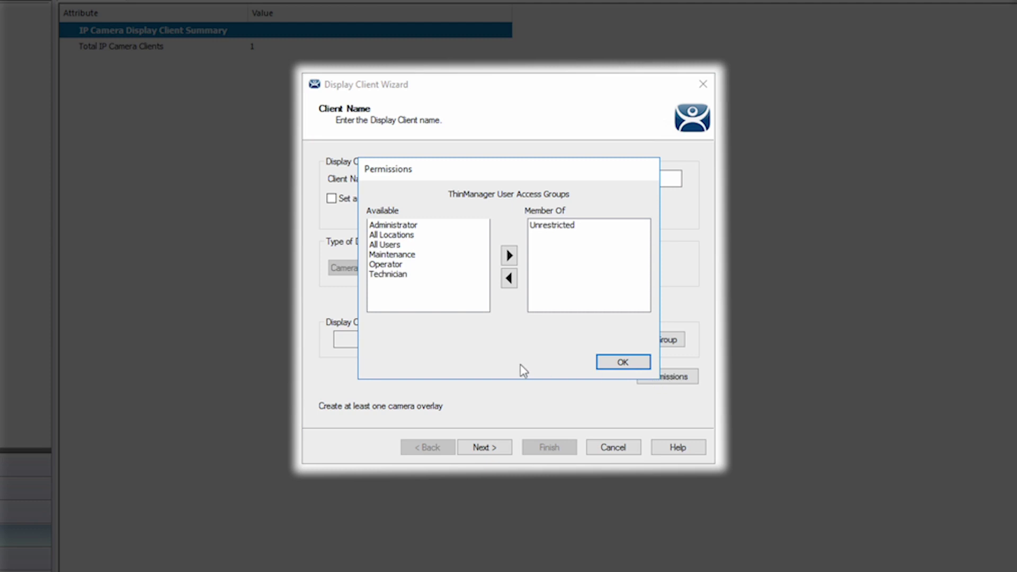
click(621, 364)
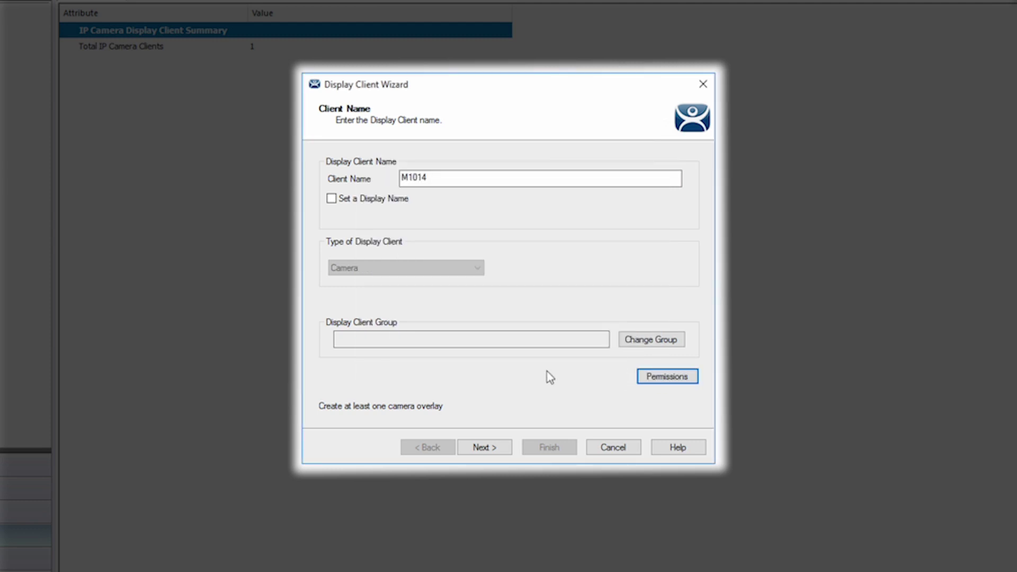
click(486, 449)
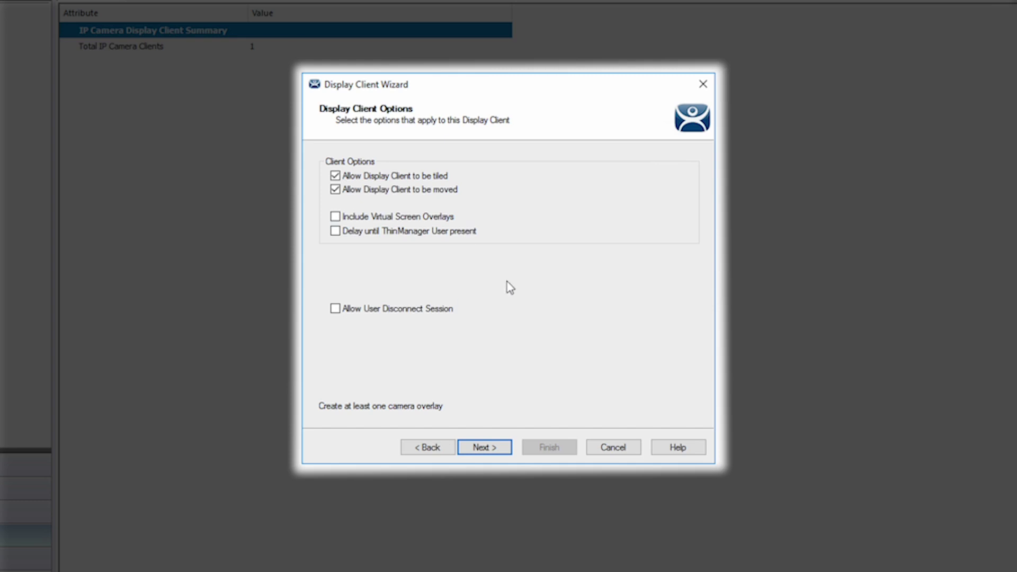
Step: Set the M1014 client's display size to 1280x720 and its camera layout to 1x1
click(481, 447)
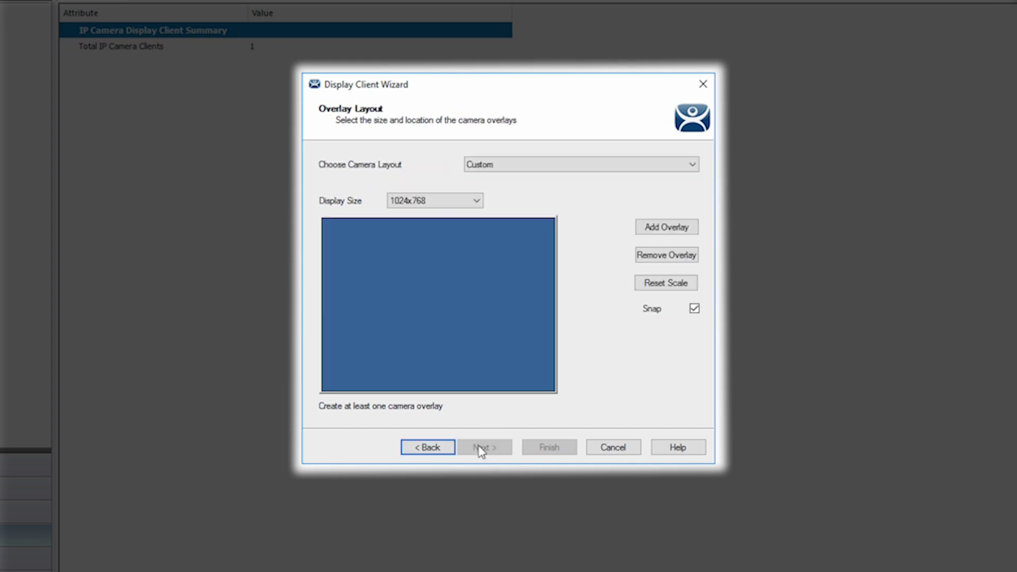
click(477, 202)
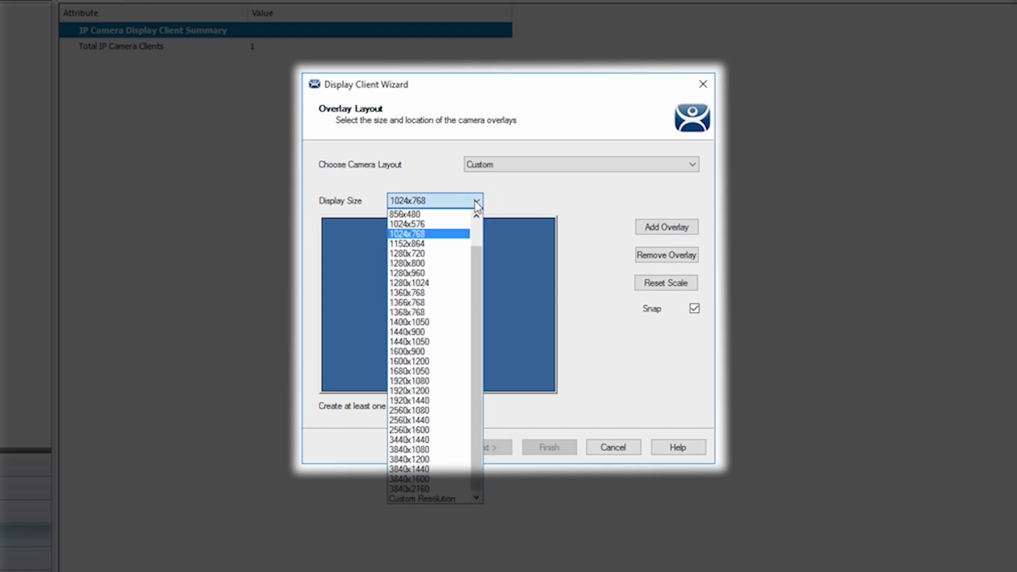
click(452, 255)
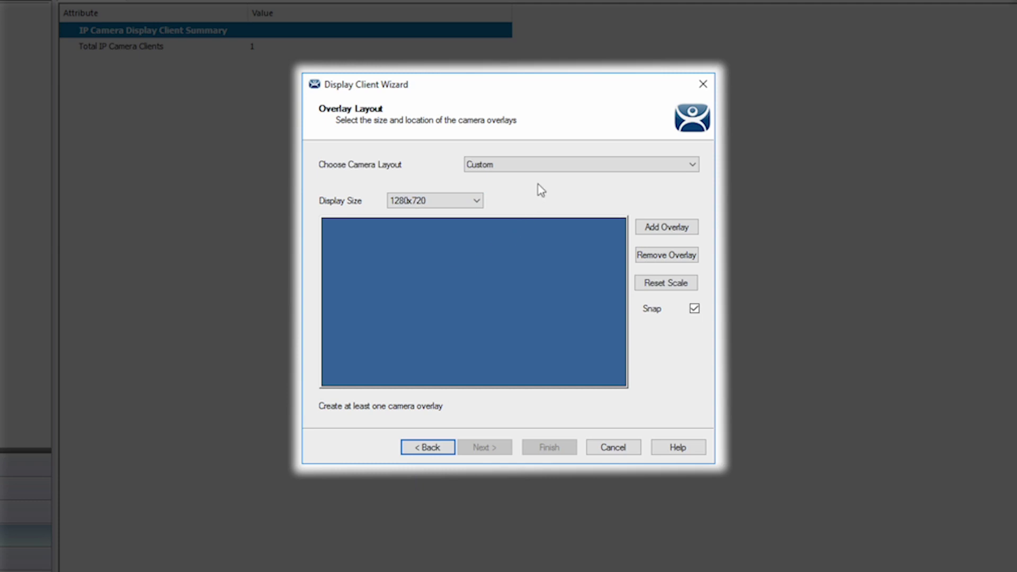
click(476, 200)
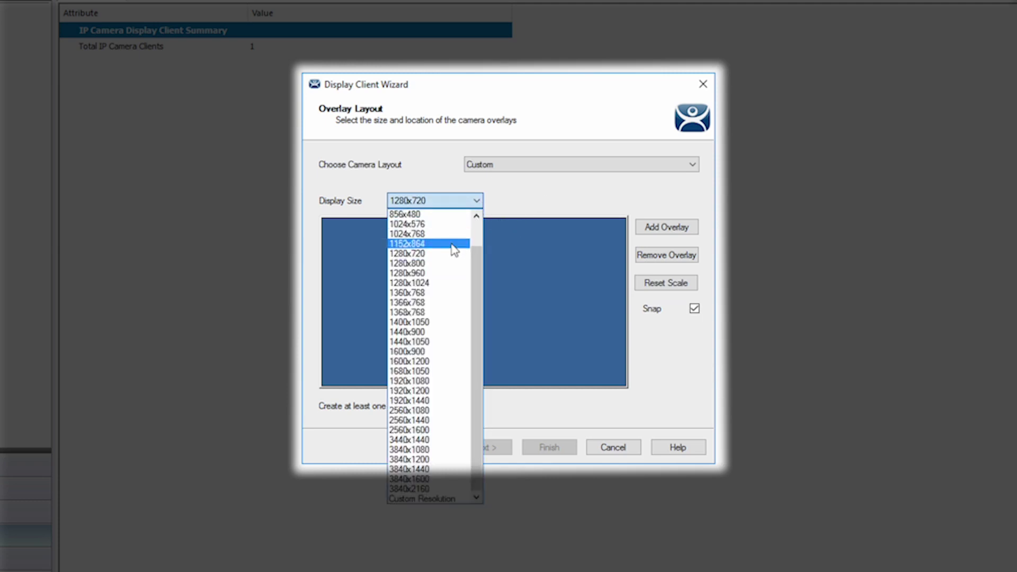
click(454, 254)
click(537, 168)
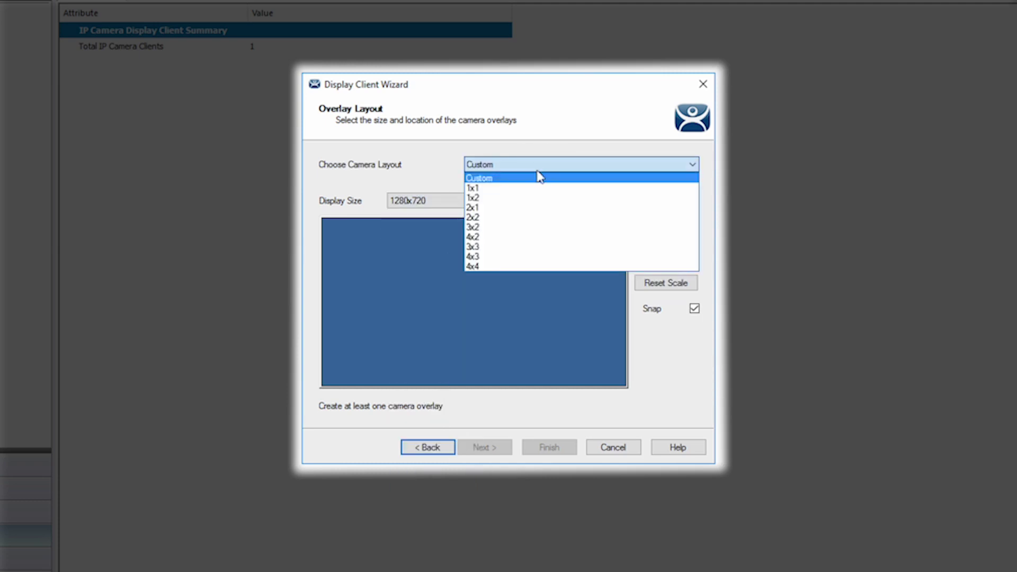
click(536, 188)
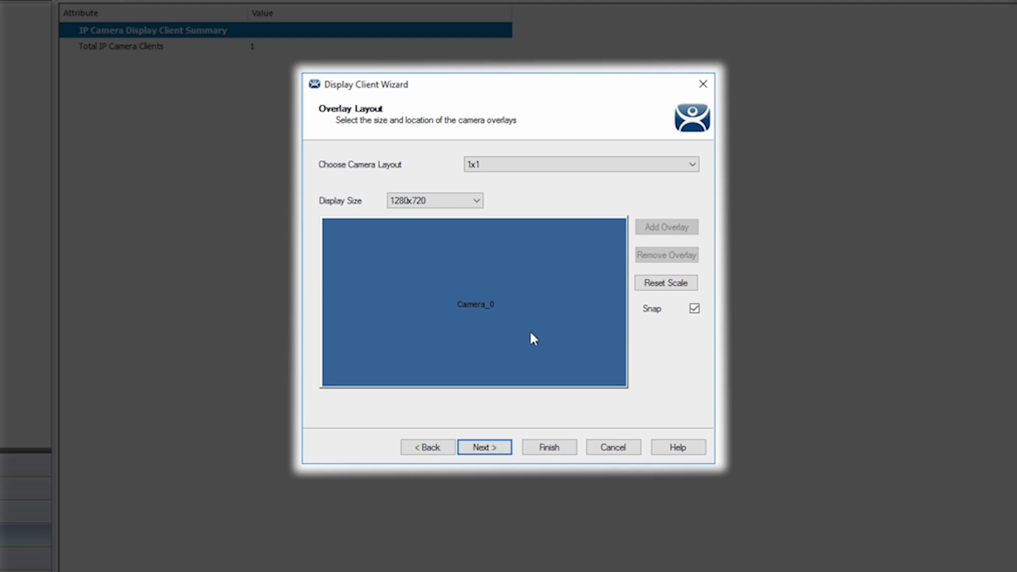
Step: Limit the Camera_0 overlay to camera M1014 and finish the M1014 display client
click(484, 448)
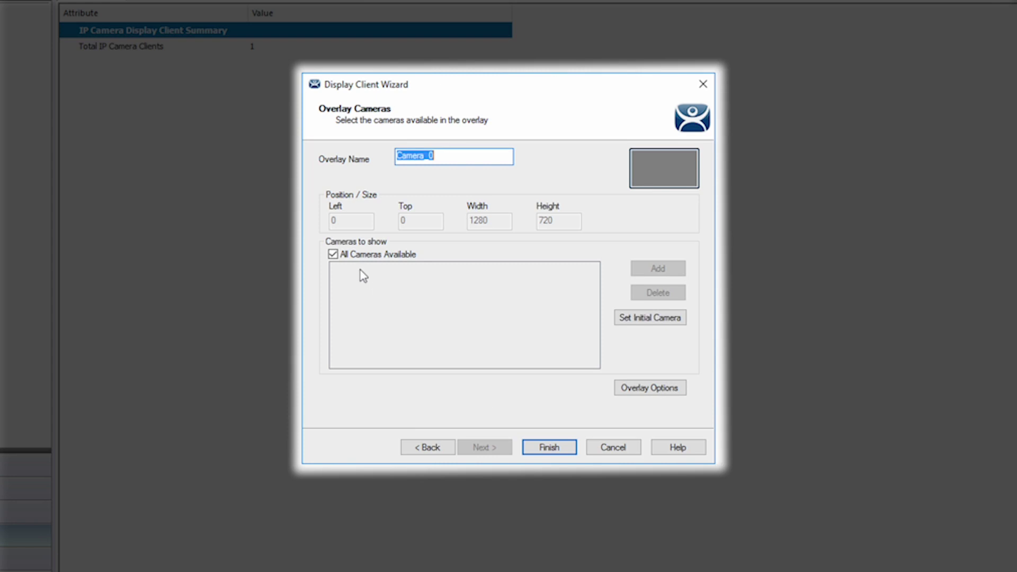
click(332, 254)
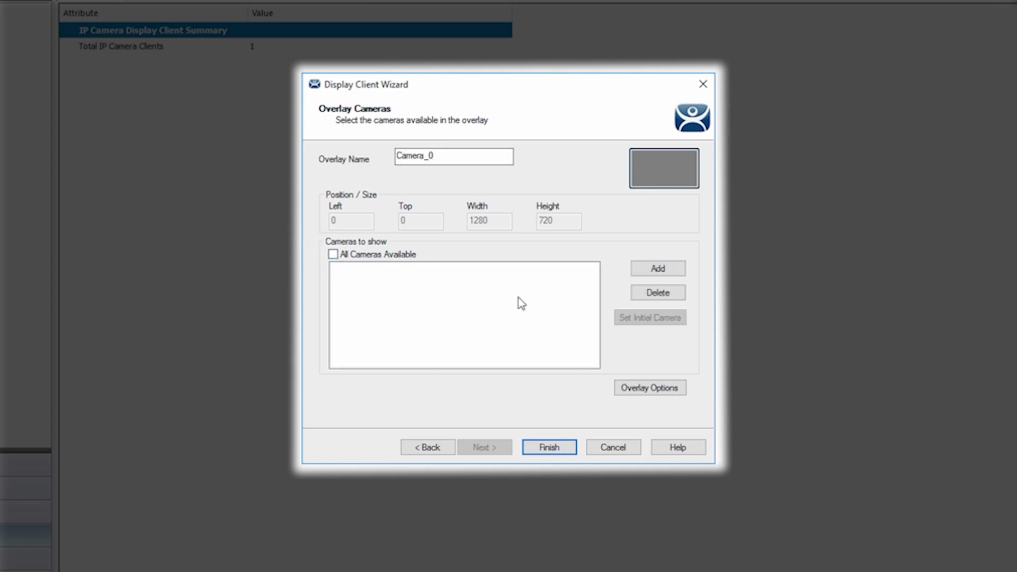
click(653, 270)
click(419, 181)
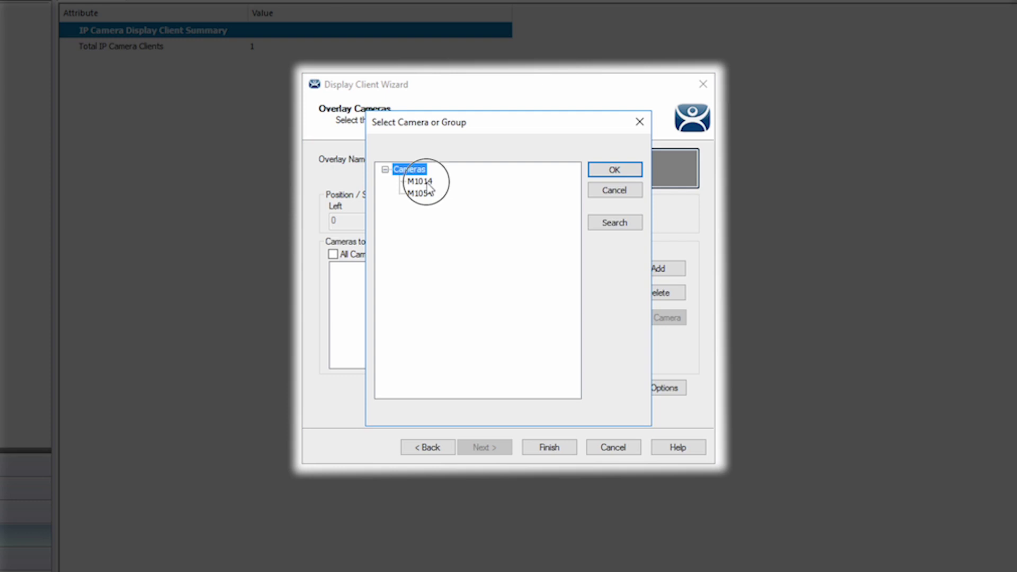
click(609, 170)
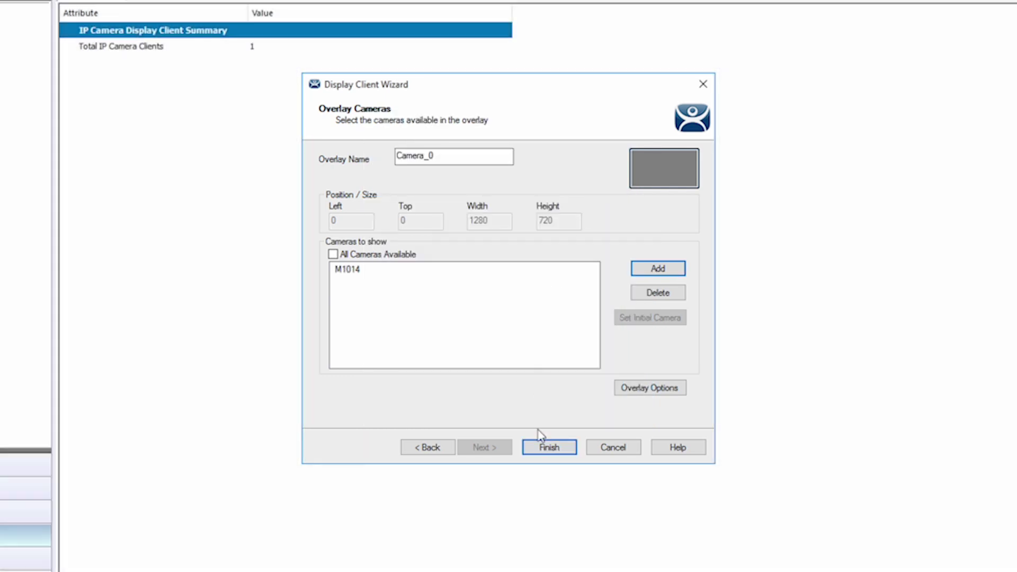
click(549, 447)
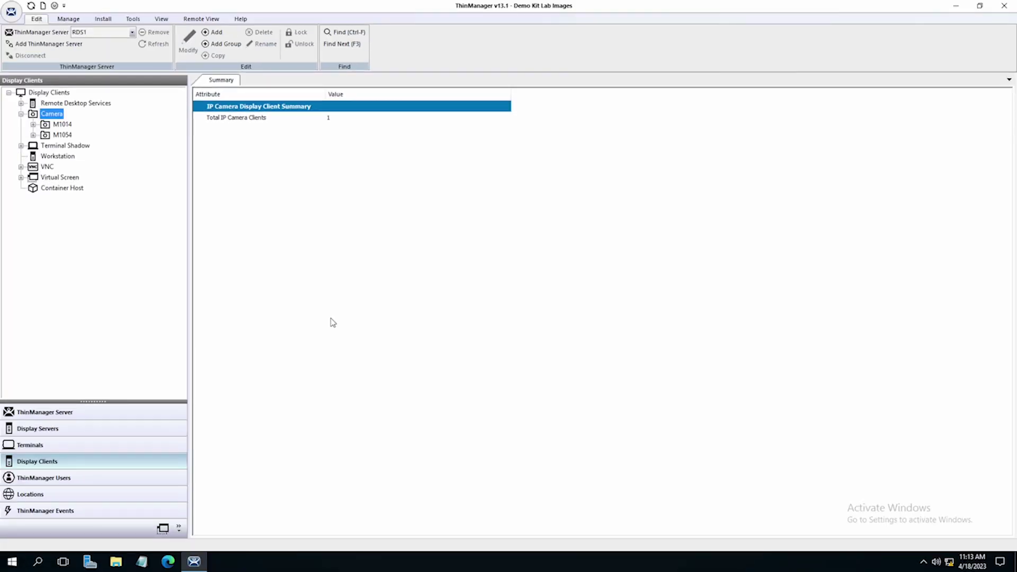
Step: Open terminal 6300T's configuration and advance to its Display Client Selection page
click(79, 446)
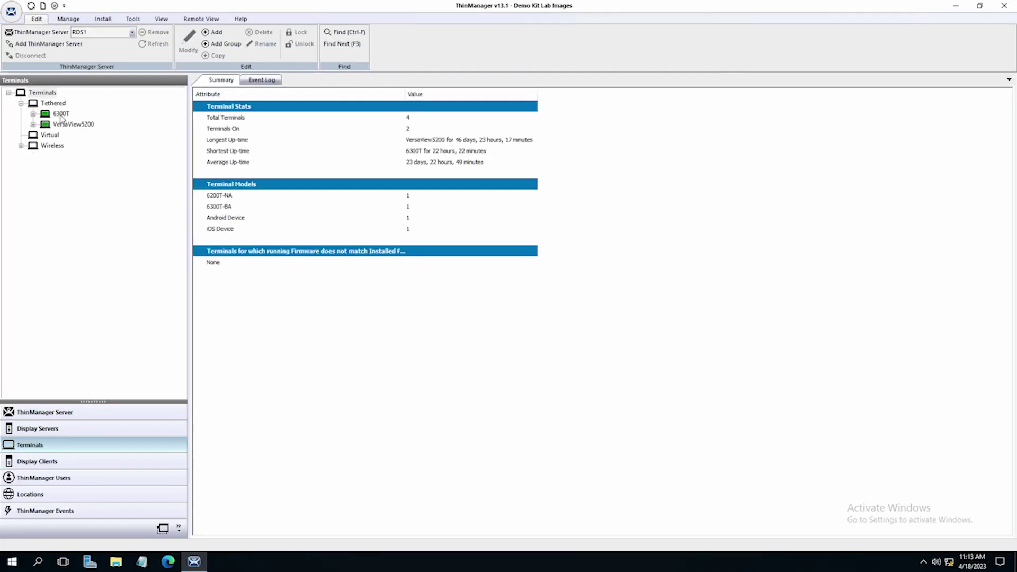
double_click(61, 113)
click(492, 392)
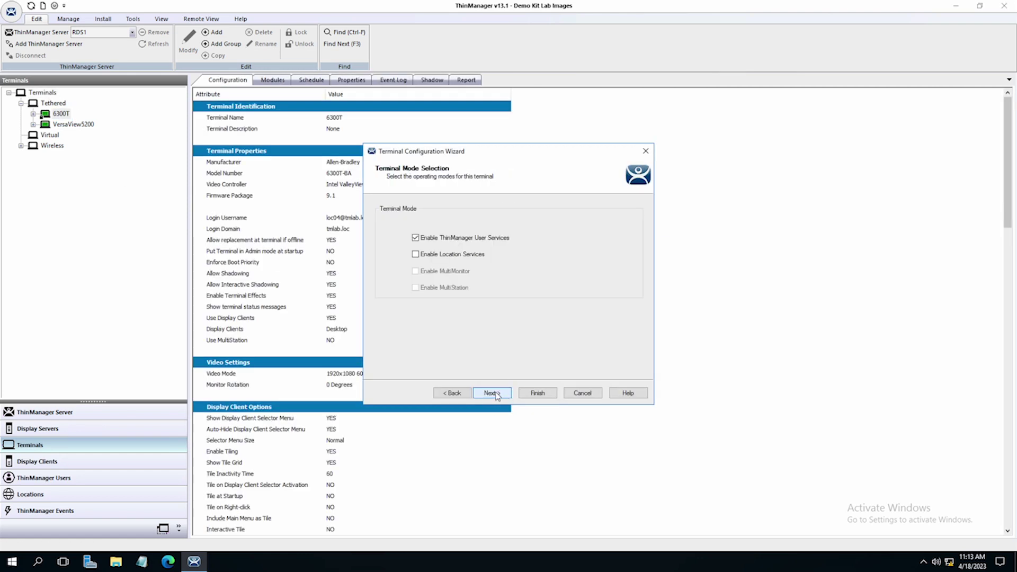
click(492, 393)
click(492, 393)
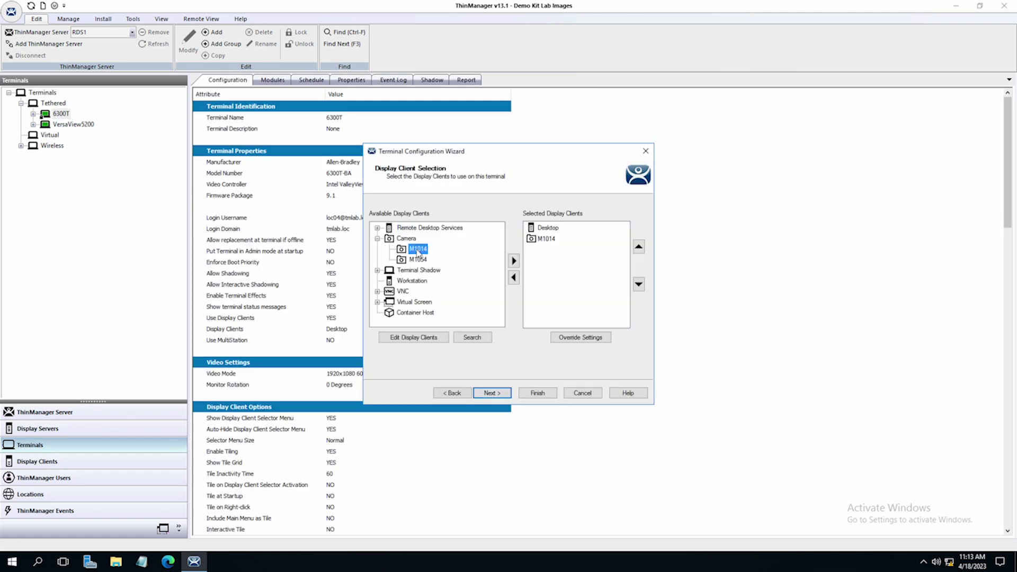
Step: Save terminal 6300T with M1014 added as a display client and restart the terminal
click(537, 392)
right_click(58, 114)
click(79, 180)
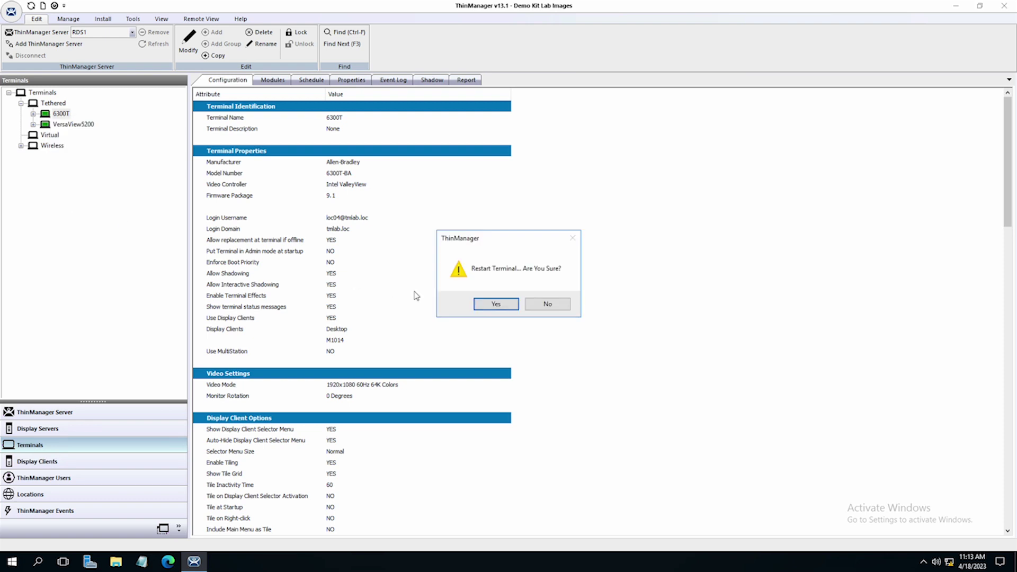
click(496, 304)
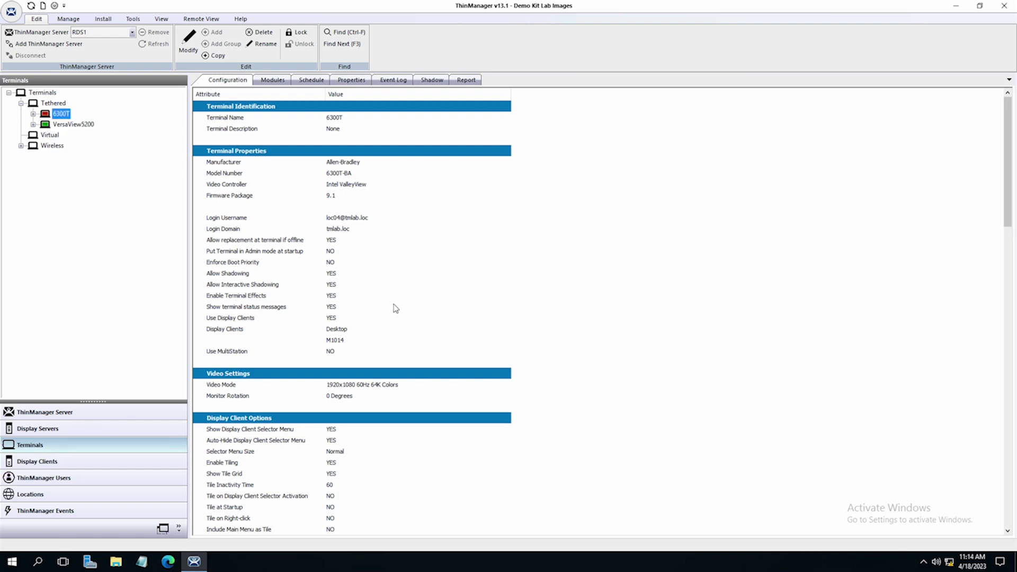
Step: Shadow 6300T's live screen showing Desktop tiled beside the M1014 feed, then return to its attributes
click(431, 80)
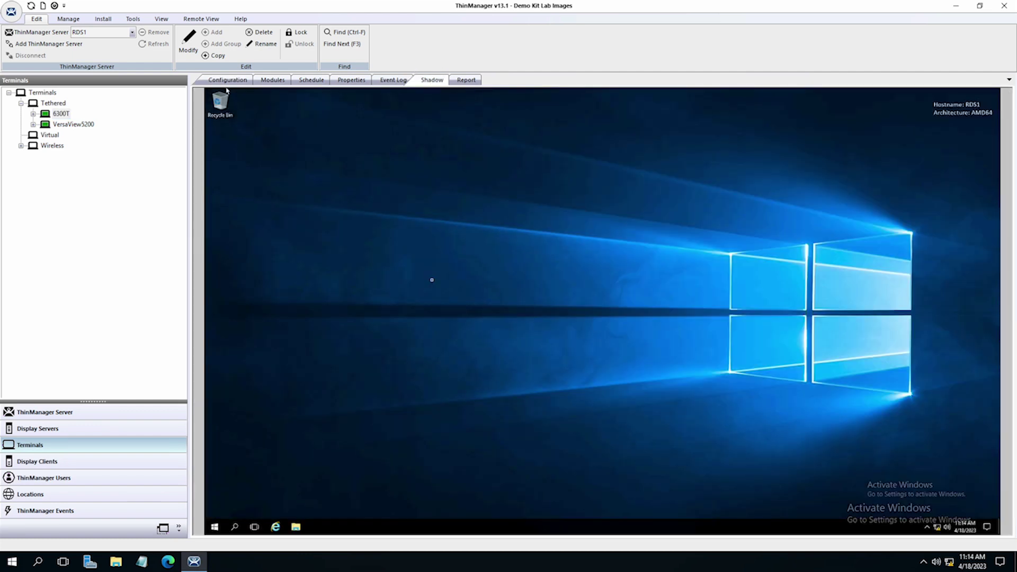
click(432, 282)
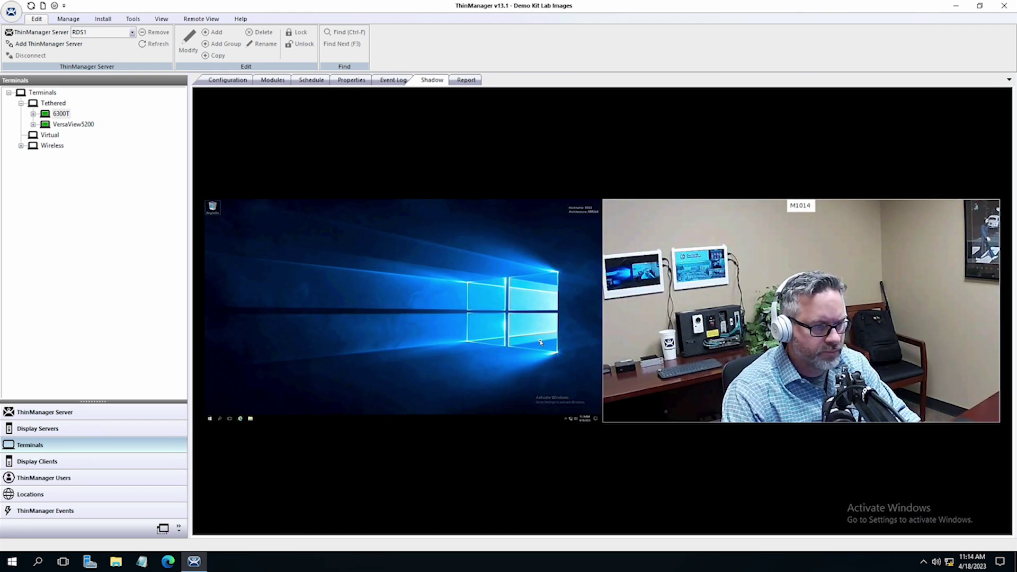
click(225, 80)
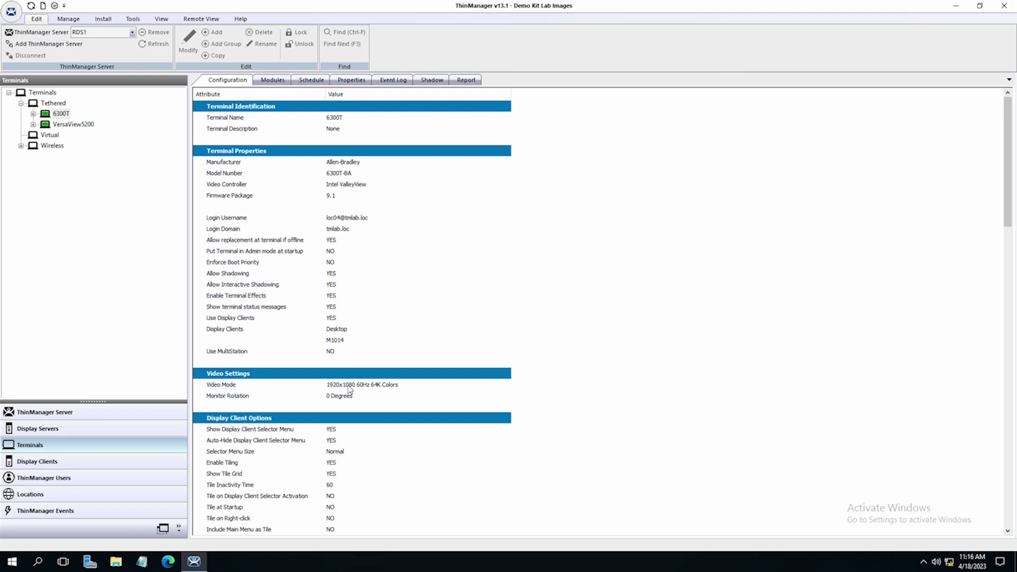
Step: Turn on Include Camera Overlays for the Desktop display client and advance to its Overlay Layout page
click(105, 464)
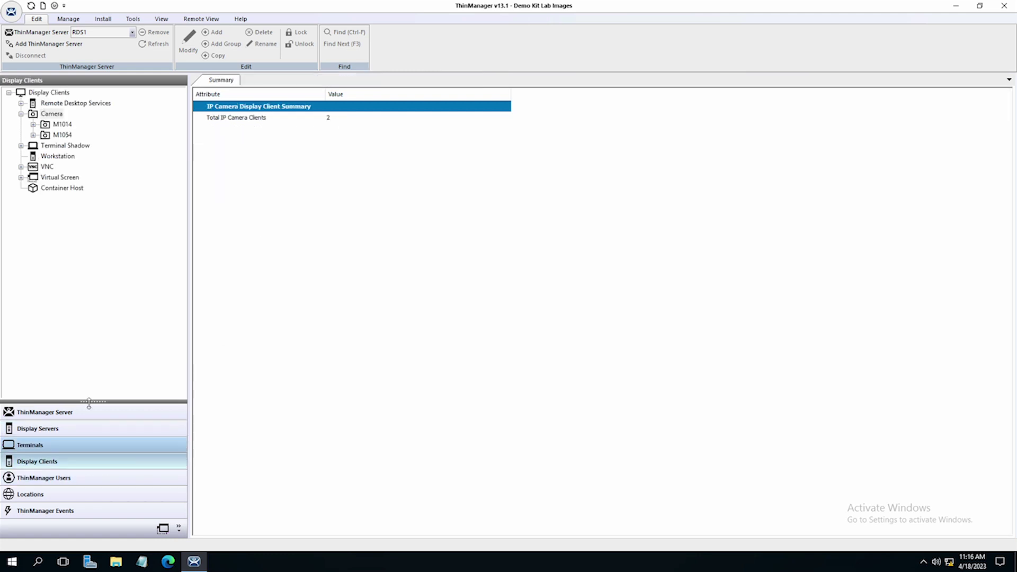
click(20, 103)
double_click(63, 211)
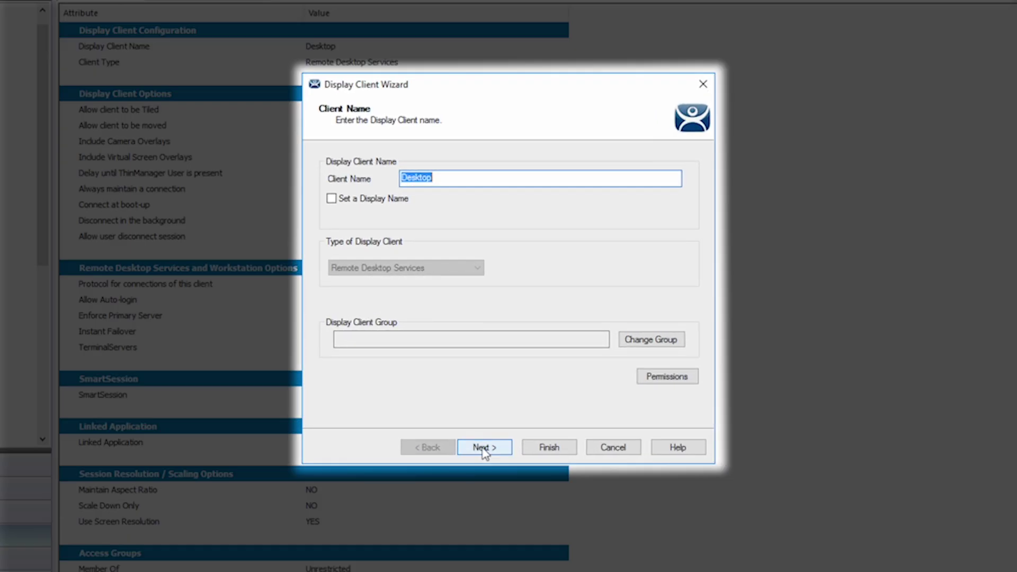
click(483, 448)
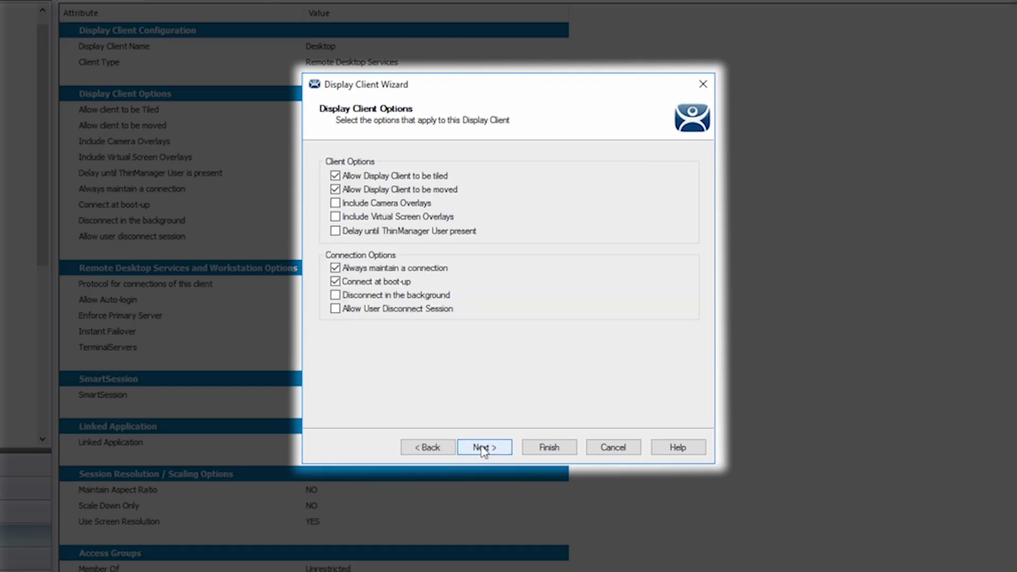
click(335, 205)
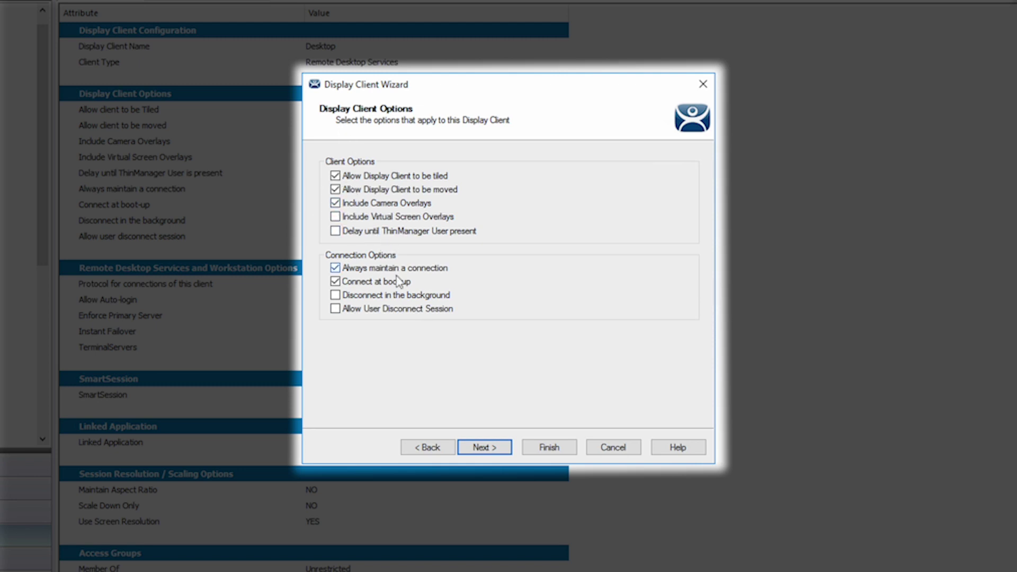
click(484, 448)
click(484, 448)
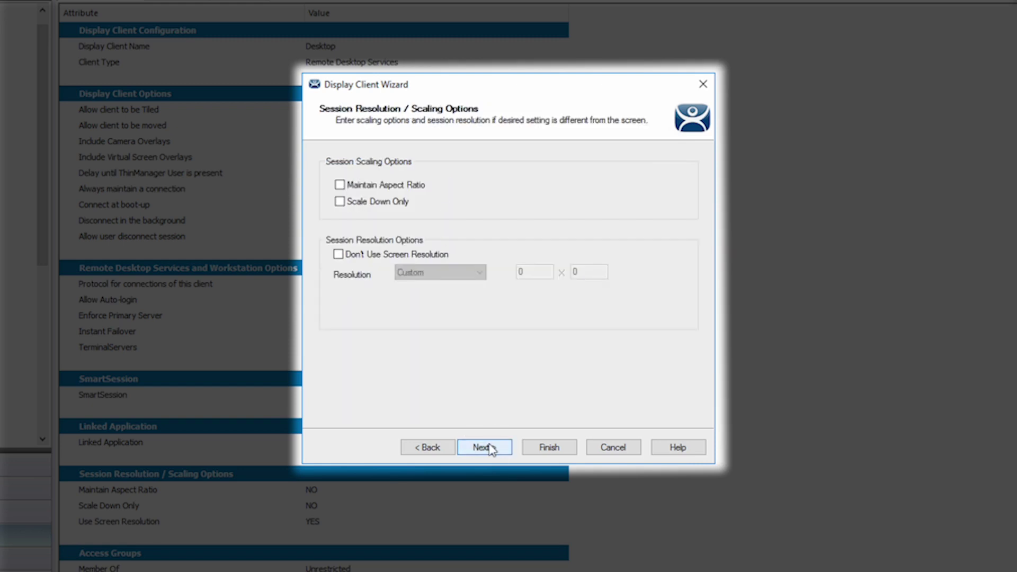
click(488, 447)
click(488, 447)
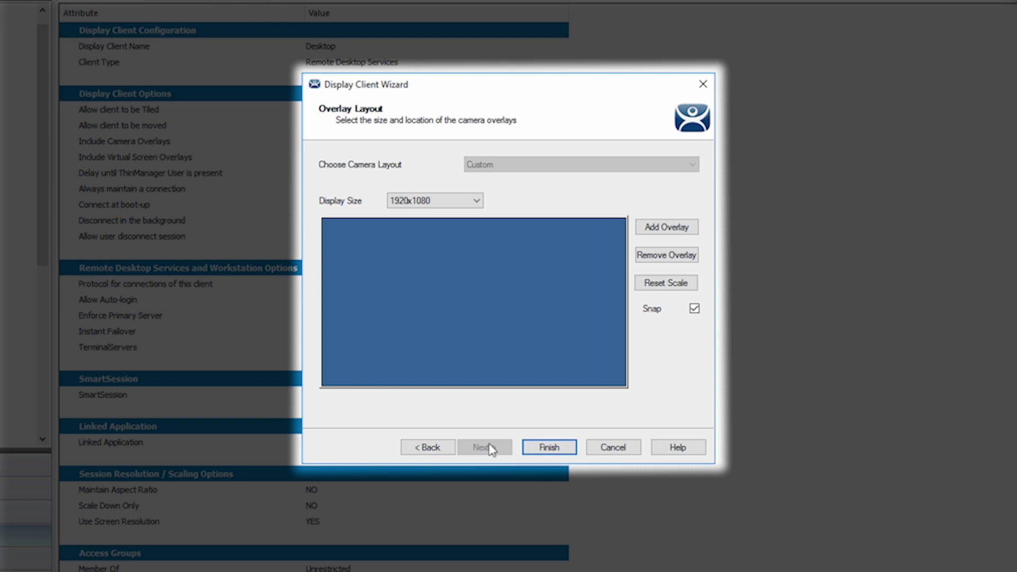
Step: Add a 480x270 Camera_1 overlay and drag it slightly down-right from the top-left corner
click(672, 228)
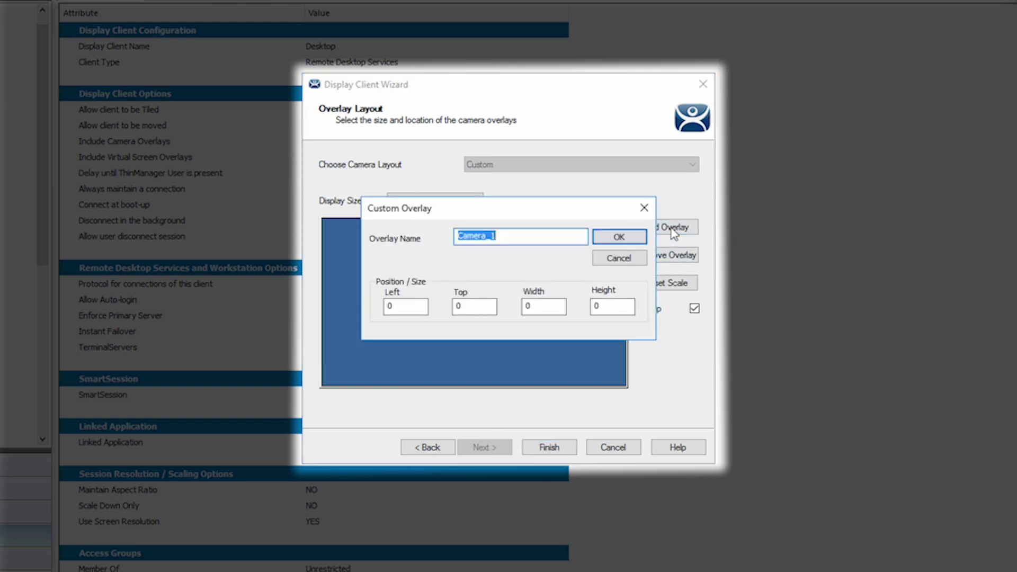
double_click(536, 306)
text(480)
key(Tab)
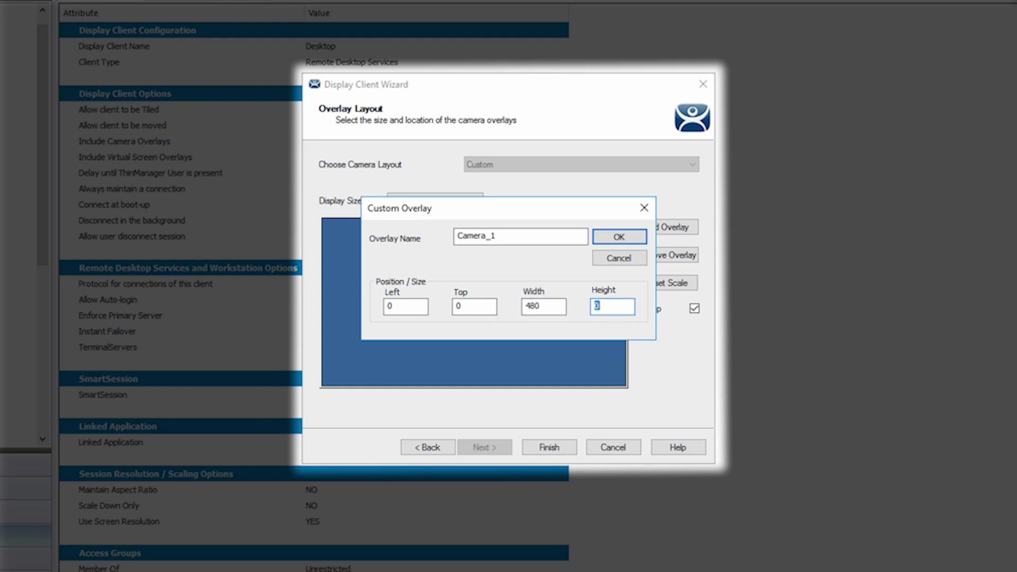
text(270)
click(609, 237)
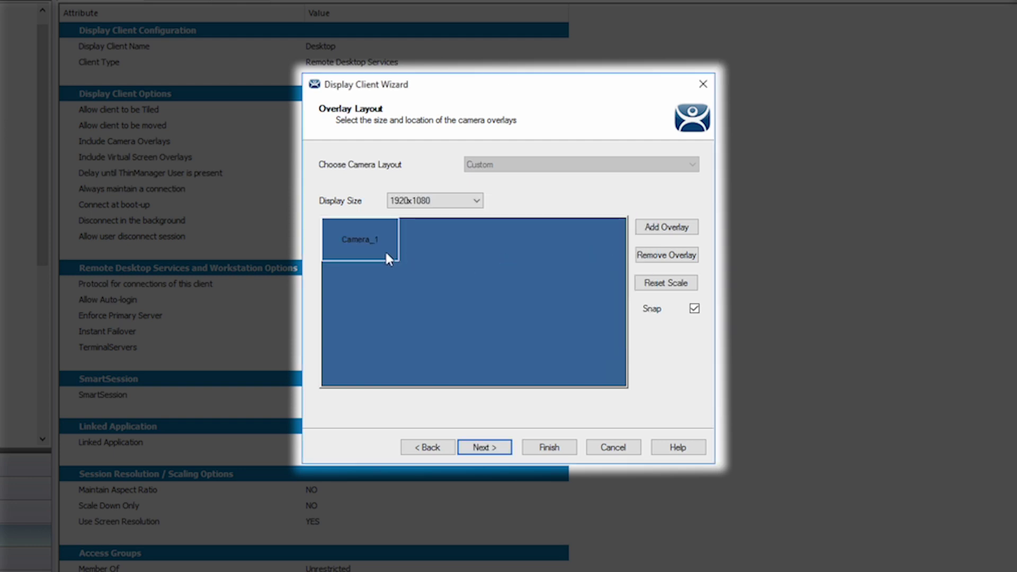
drag(374, 253, 398, 271)
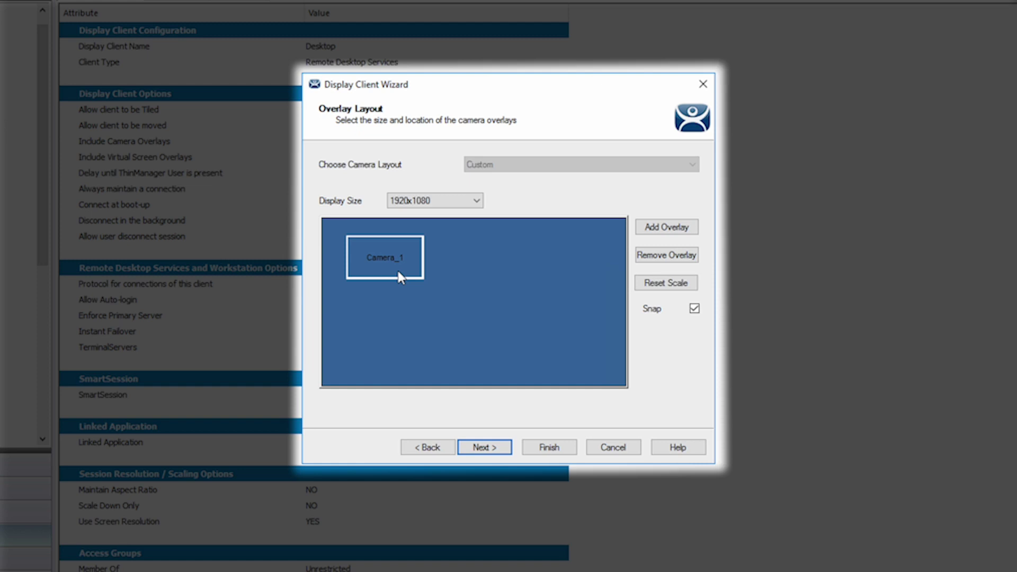
Step: Limit the Camera_1 overlay to camera M1014 and finish the Desktop client wizard
click(489, 452)
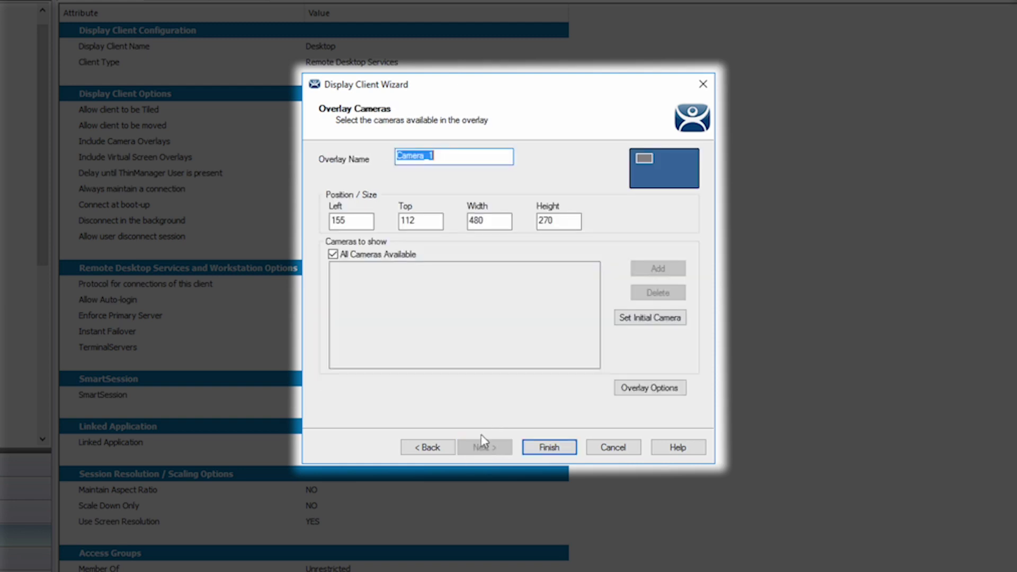
click(332, 255)
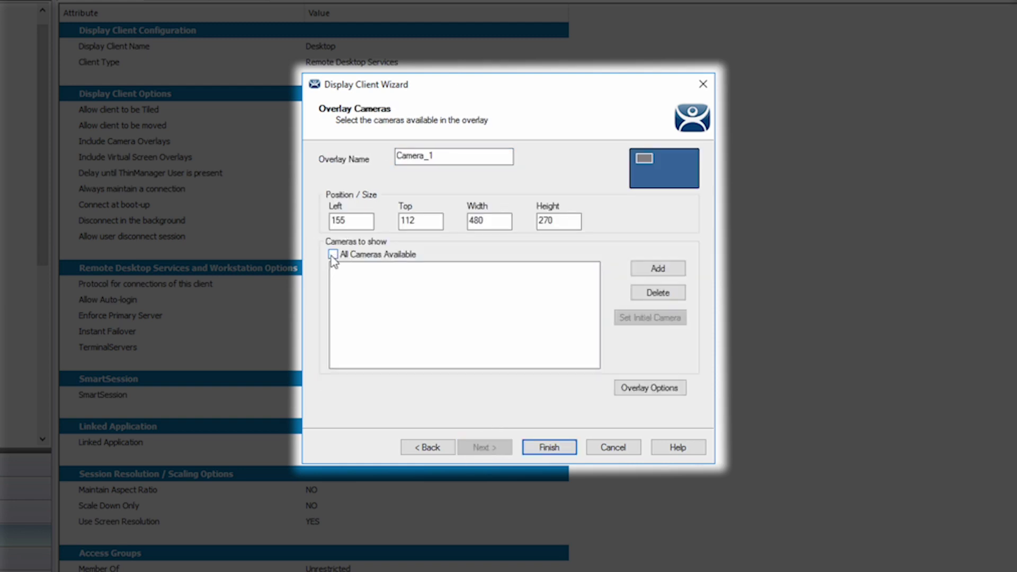
click(656, 268)
click(421, 182)
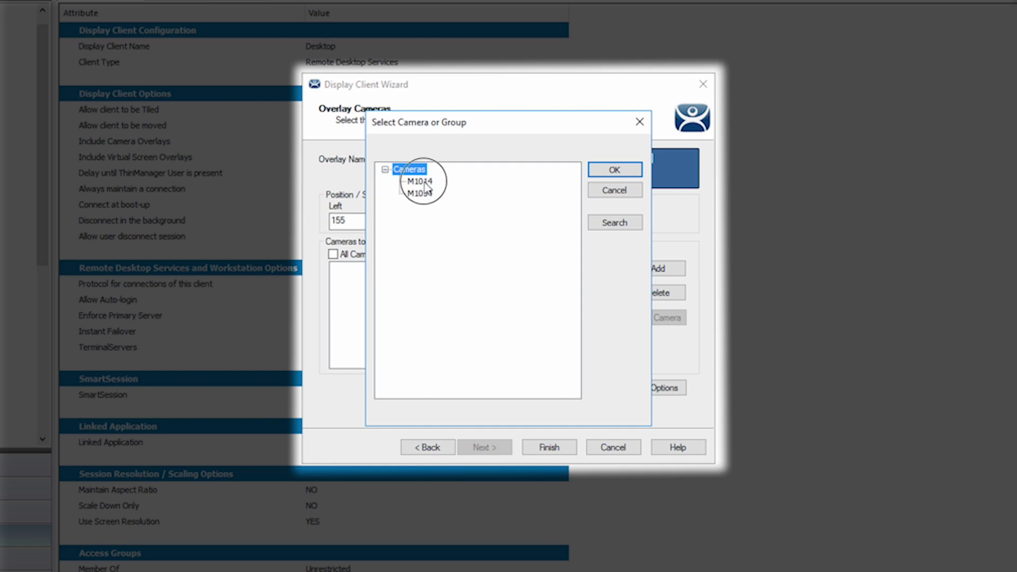
click(613, 171)
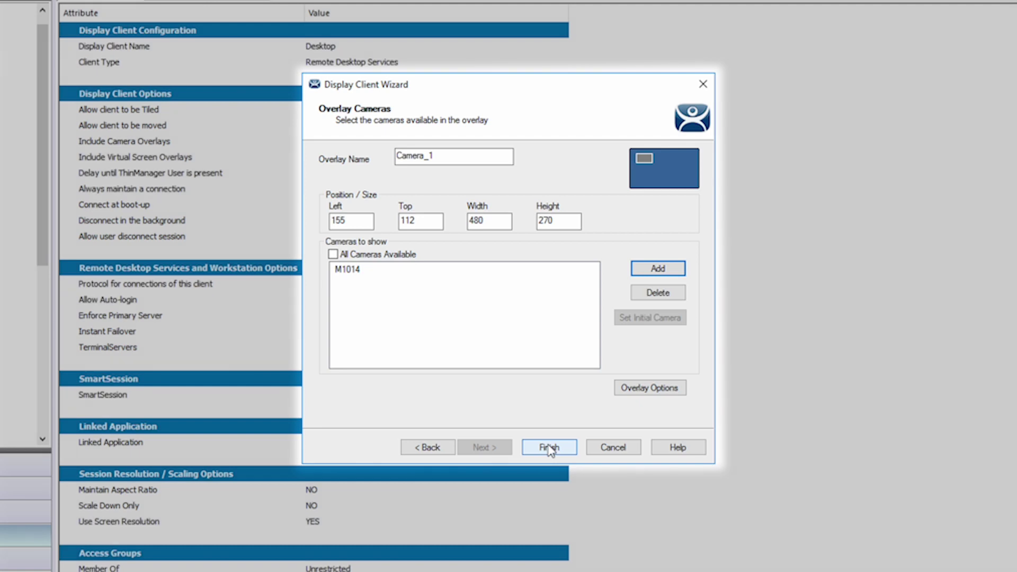
click(550, 448)
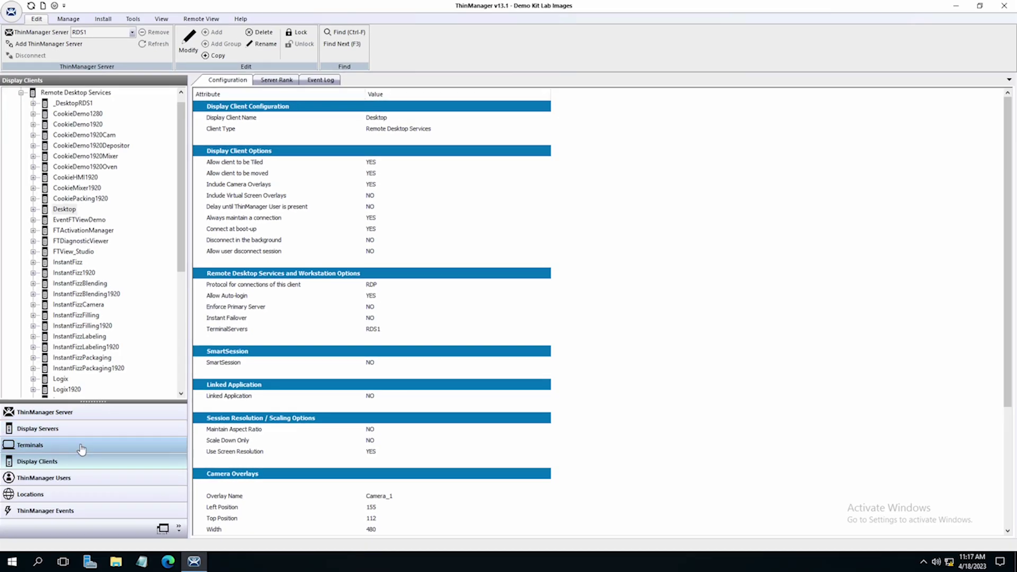
Step: Reconfigure terminal 6300T so Desktop is its only display client, removing M1014
click(82, 447)
double_click(61, 114)
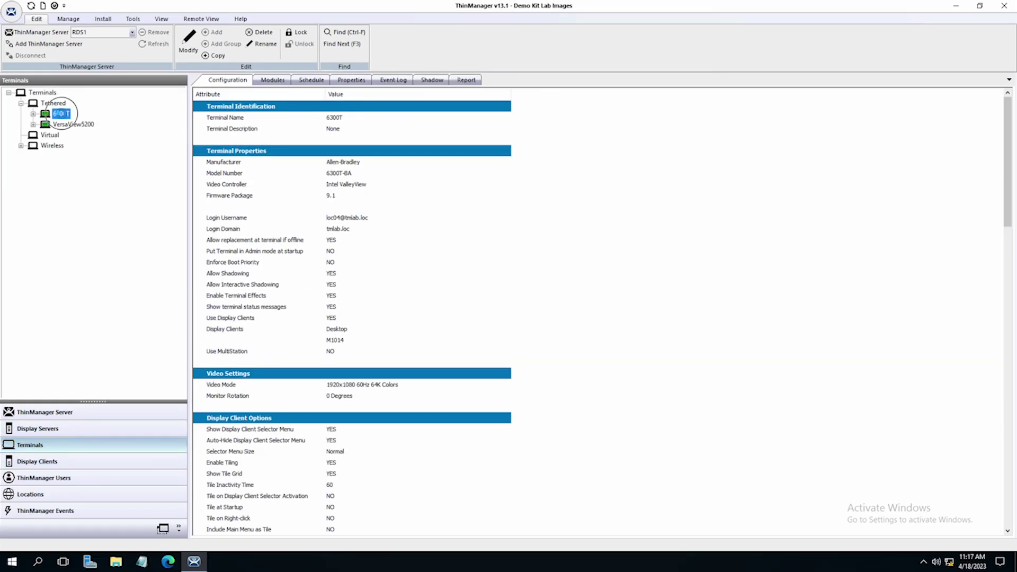
click(491, 392)
click(490, 392)
click(491, 392)
click(490, 392)
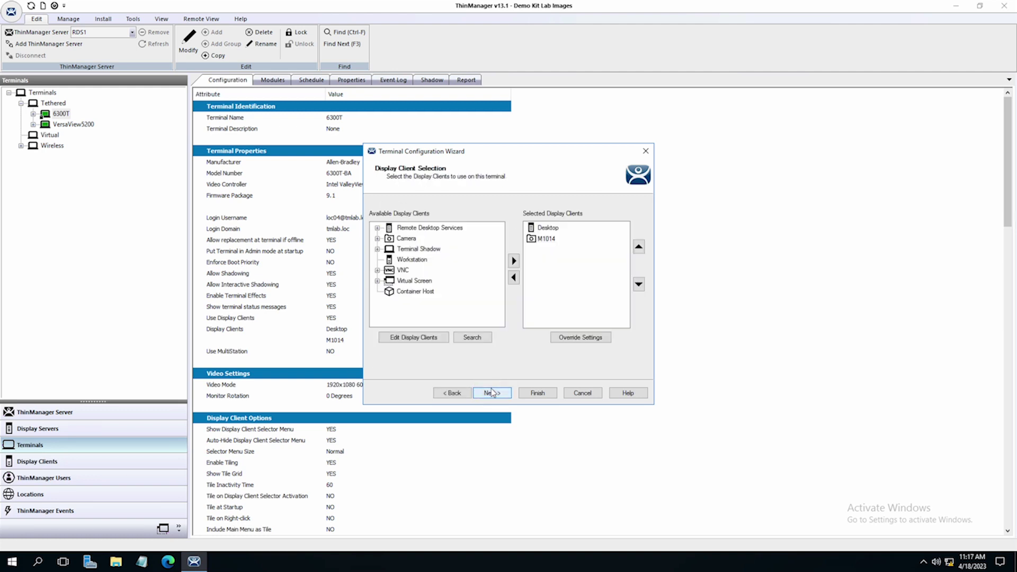
double_click(542, 238)
double_click(536, 228)
scroll(423, 296, down, 3)
double_click(423, 291)
click(537, 393)
Step: Restart terminal 6300T and watch its live screen come back with the camera overlay
right_click(60, 117)
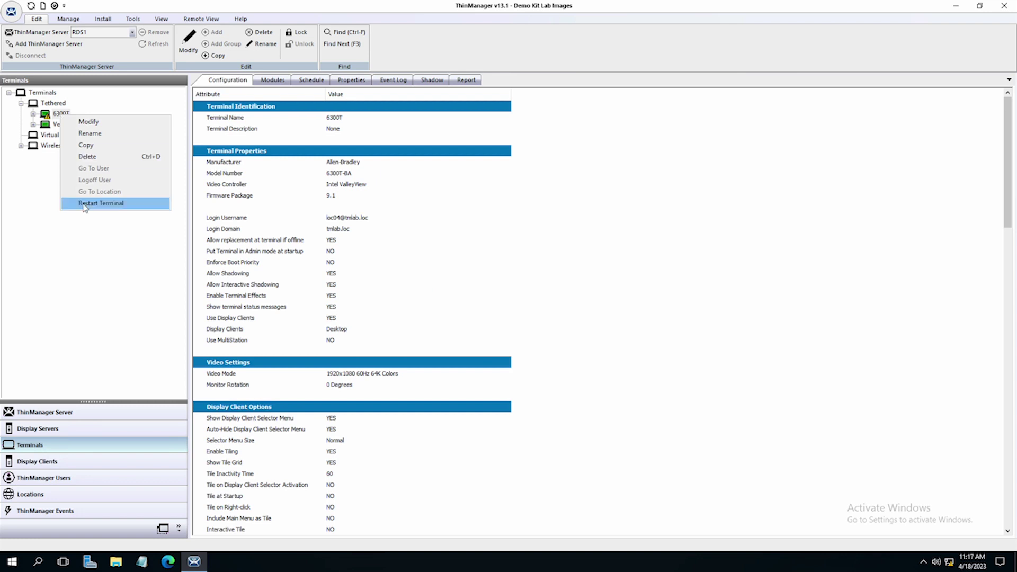
click(88, 206)
click(496, 305)
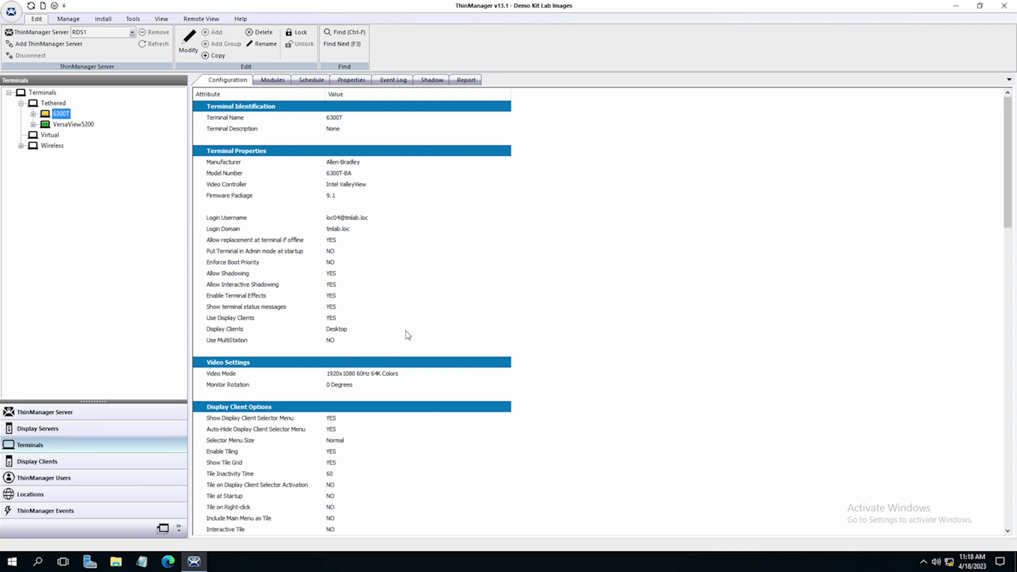
click(432, 80)
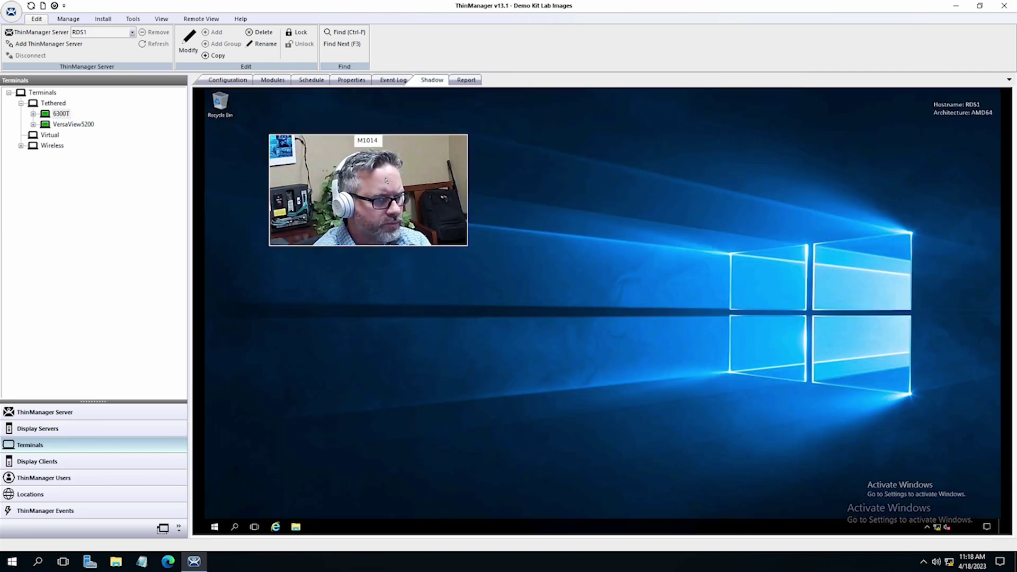
Step: Switch the M1014 overlay on 6300T's desktop to Fullscreen, then Restore it to overlay size
click(387, 183)
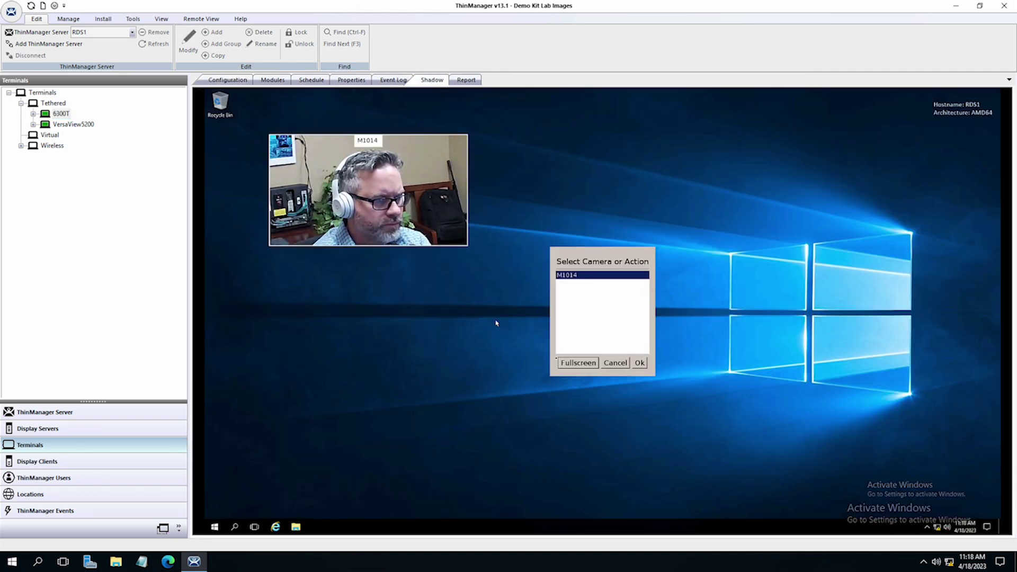
click(578, 362)
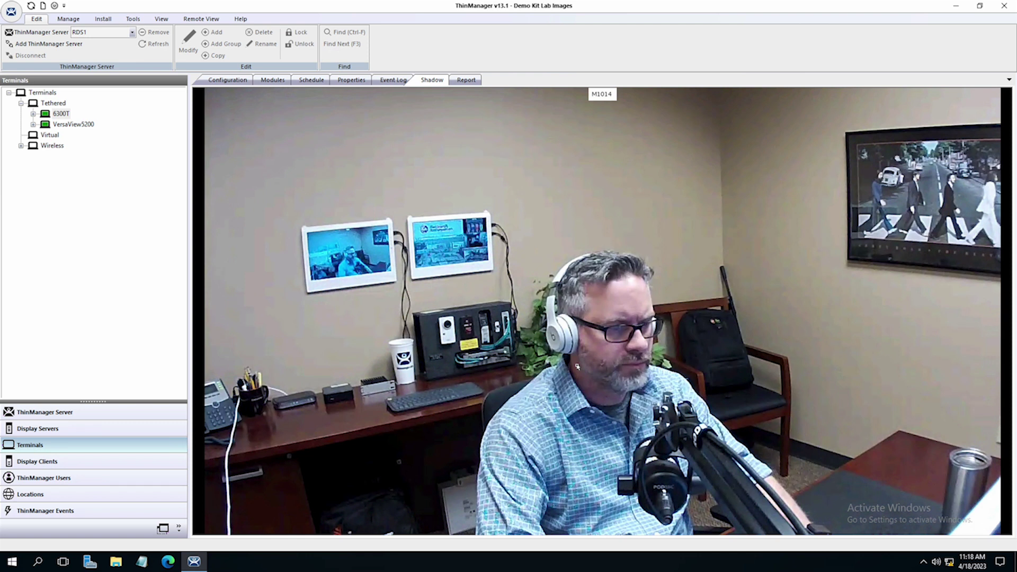
click(577, 367)
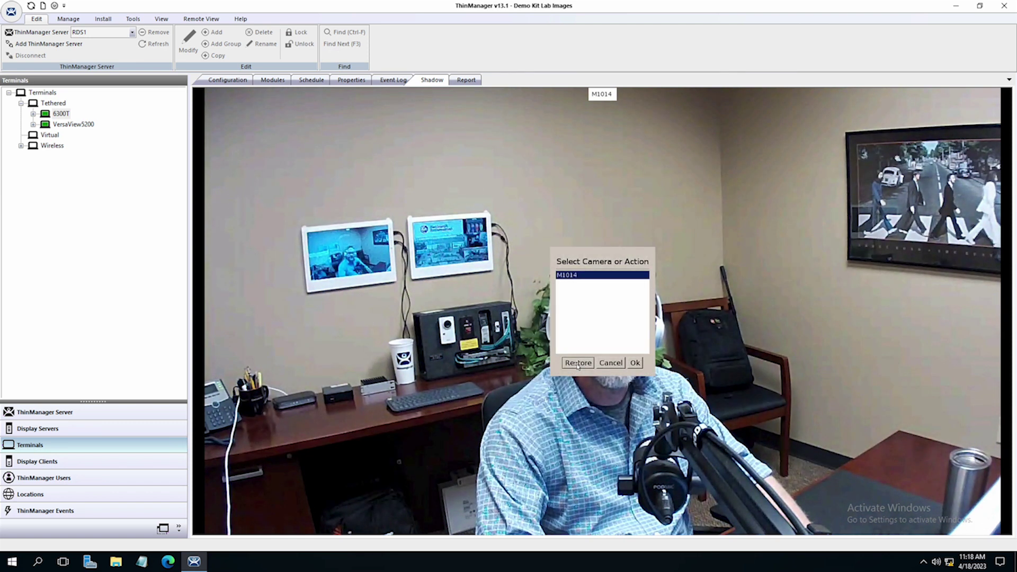
click(576, 363)
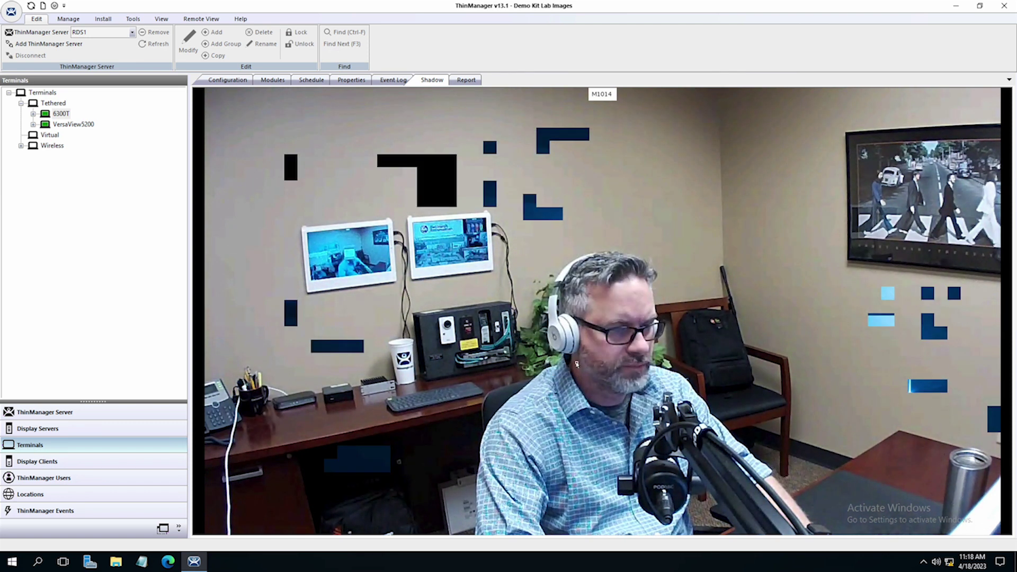